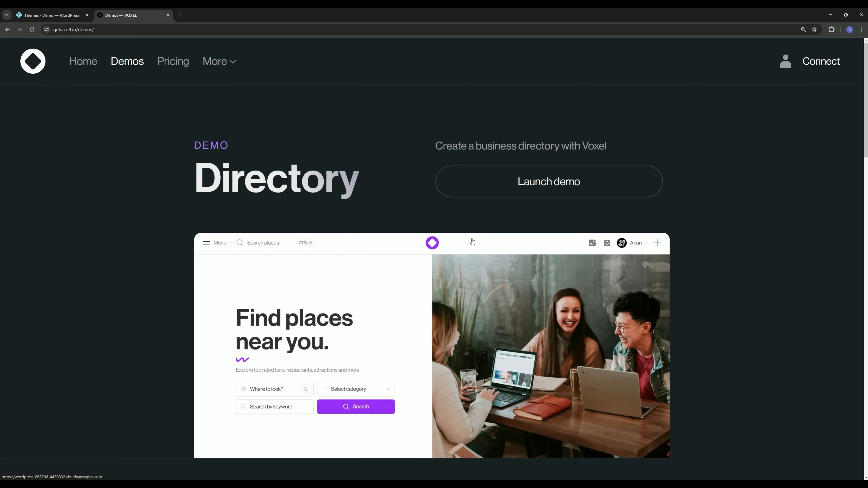
Open the demo site in a new tab, check it, and return to the Themes page.
scroll(379, 274, down, 6)
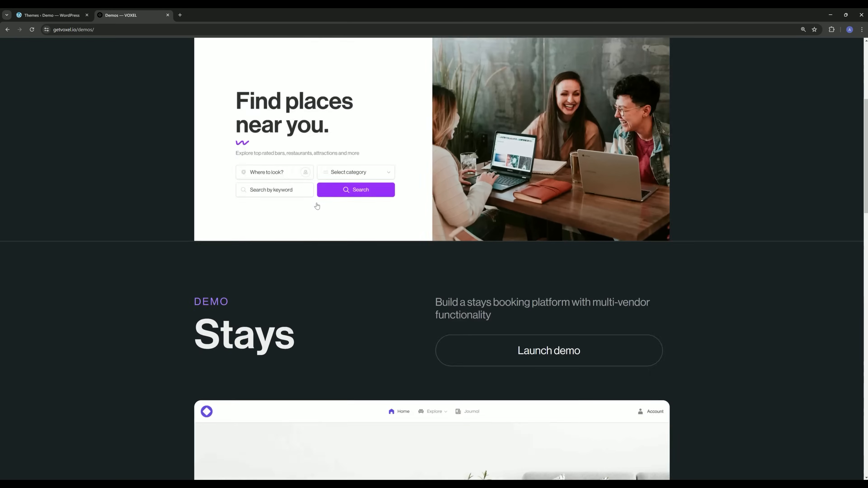
scroll(359, 266, down, 8)
scroll(343, 275, up, 17)
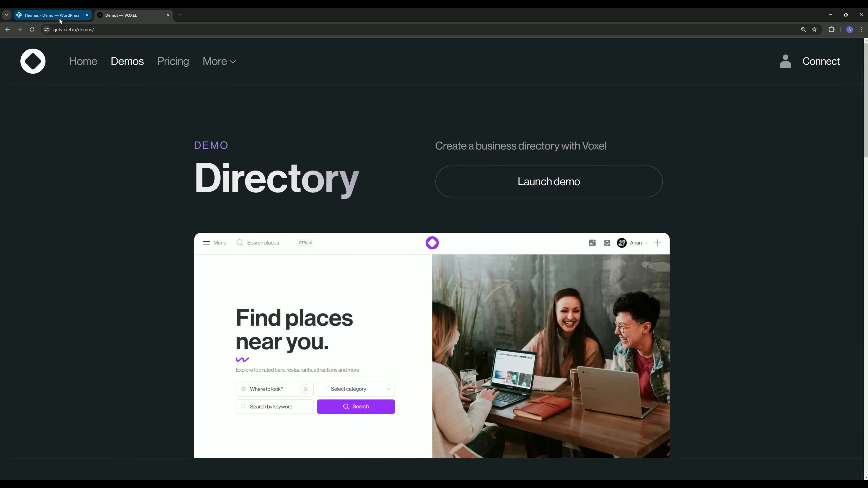
click(51, 15)
middle_click(37, 48)
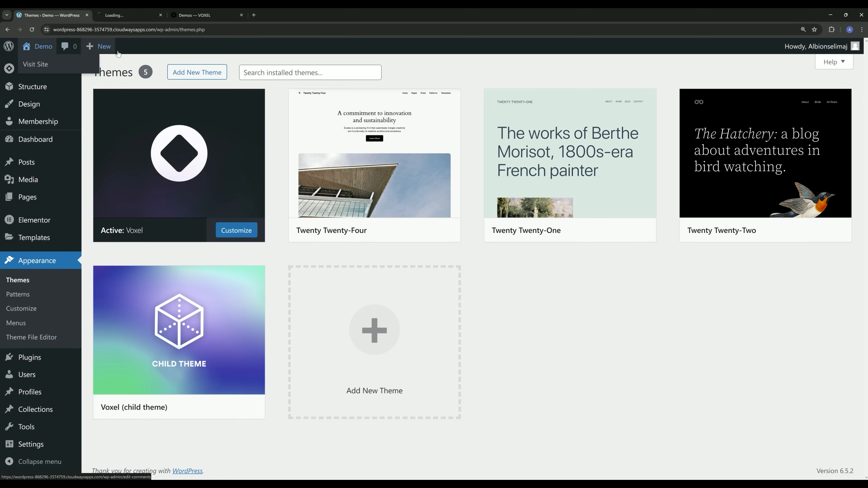
click(131, 15)
click(49, 15)
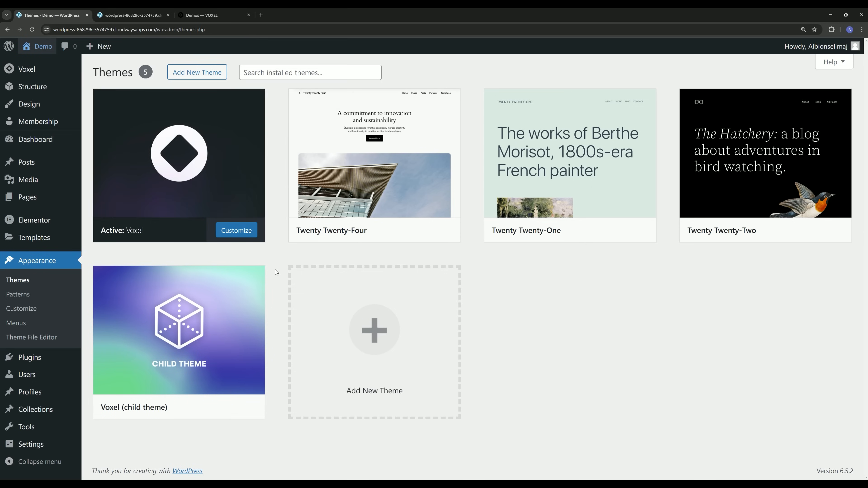
In Voxel settings, review Stripe and Map providers, and keep MariaDB as the database type.
click(103, 72)
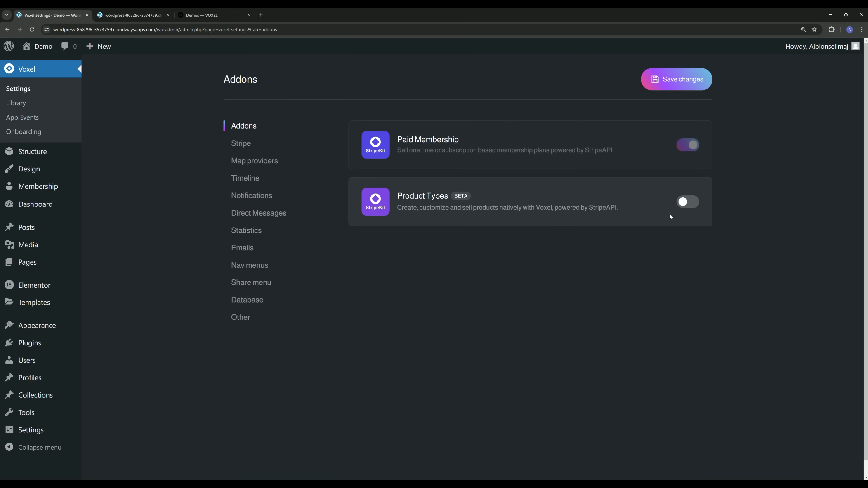
click(239, 143)
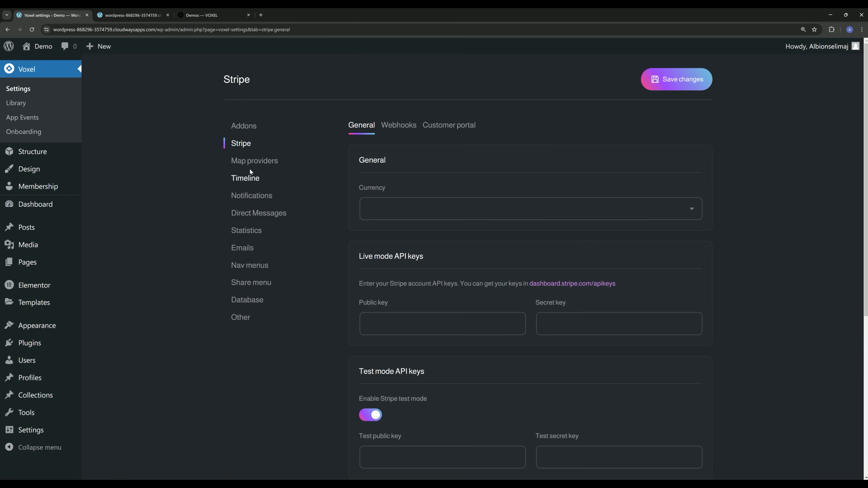
click(254, 161)
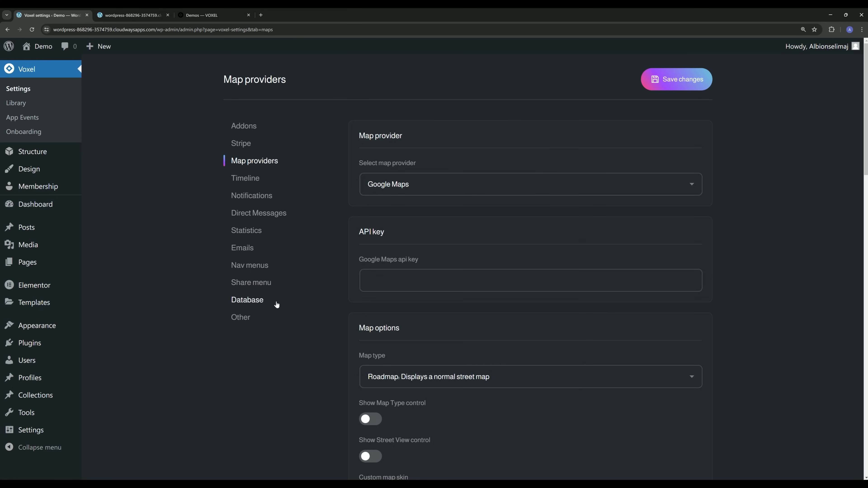
click(262, 302)
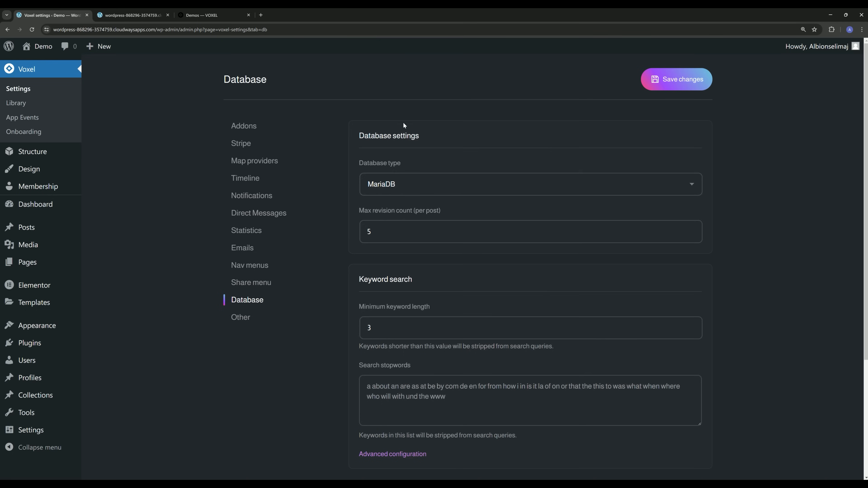
click(396, 185)
click(396, 208)
Go to Voxel's managed post types list and start a new post type.
mouse_move(70, 152)
click(107, 154)
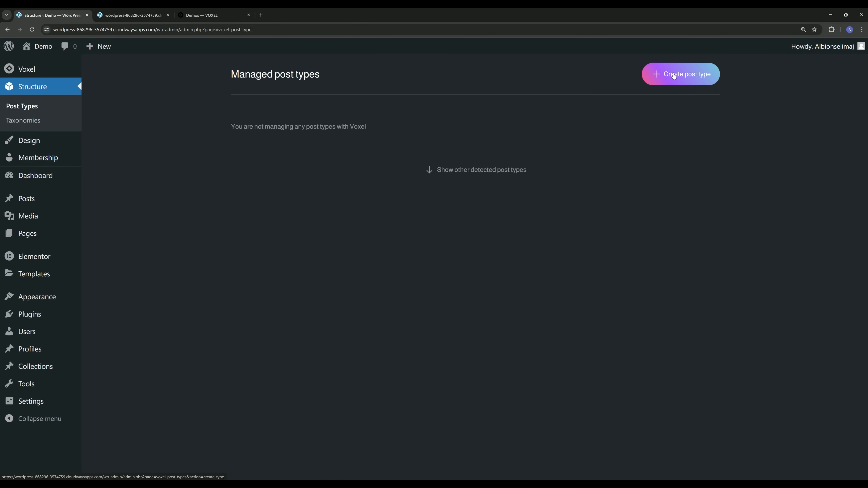
click(673, 76)
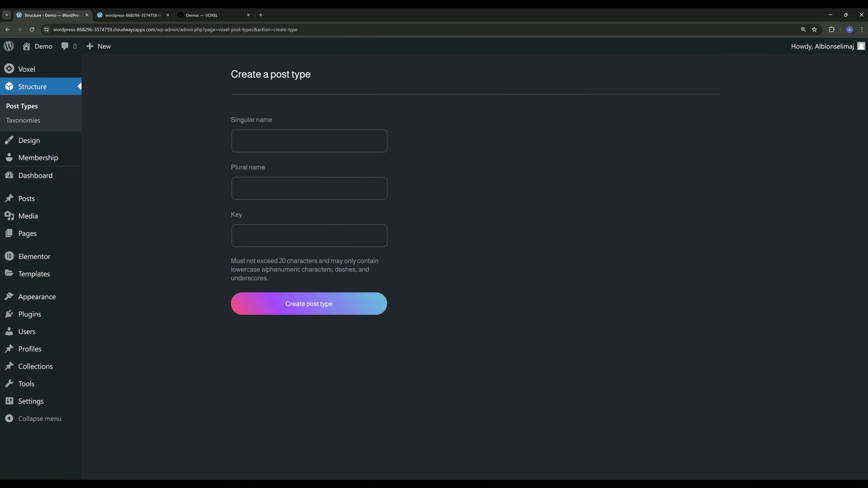
Enter singular 'Place', plural 'Places' and key 'places', then create the post type.
click(301, 138)
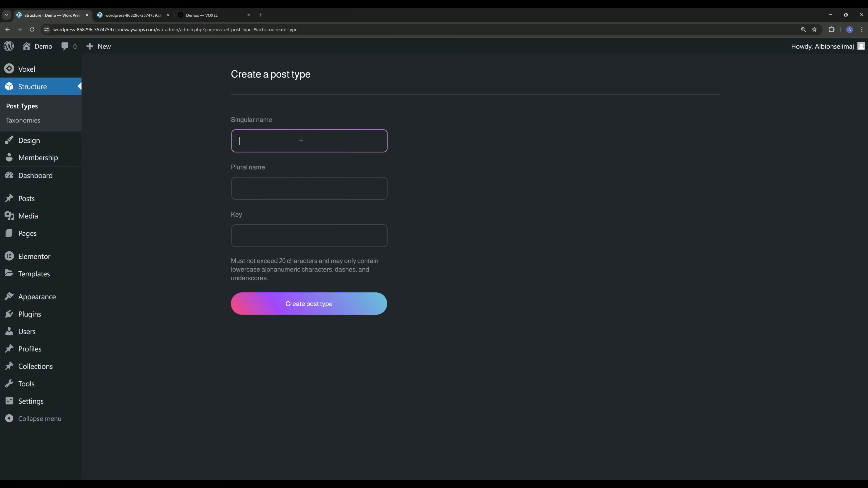
text(Place)
key(Tab)
text(Place)
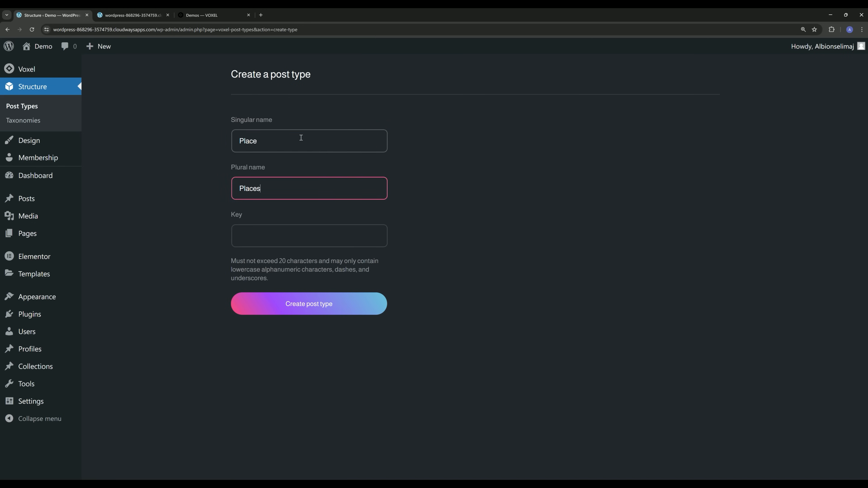
click(265, 234)
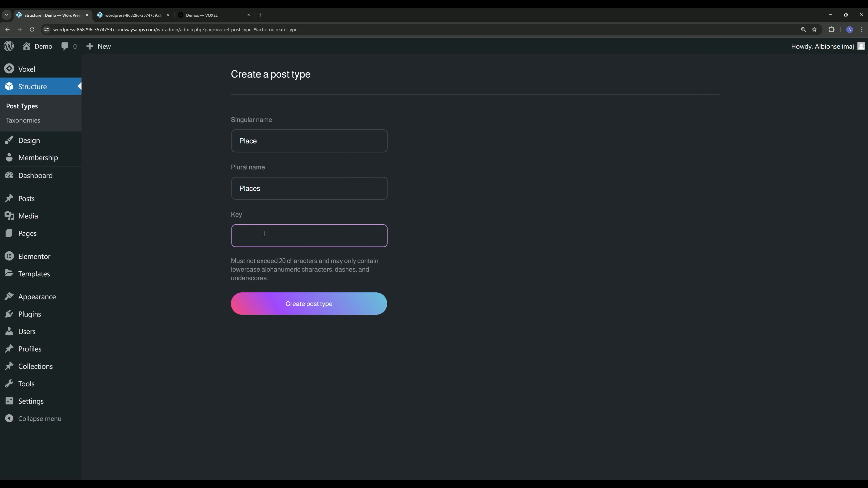
text(places)
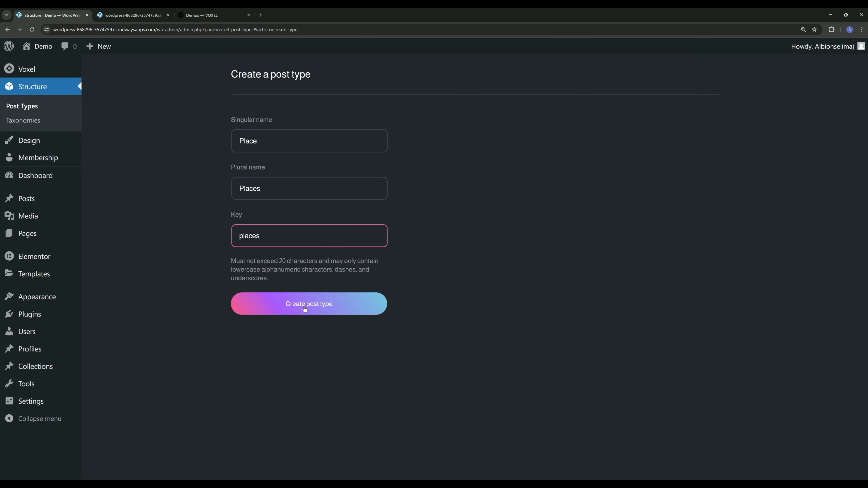
click(337, 308)
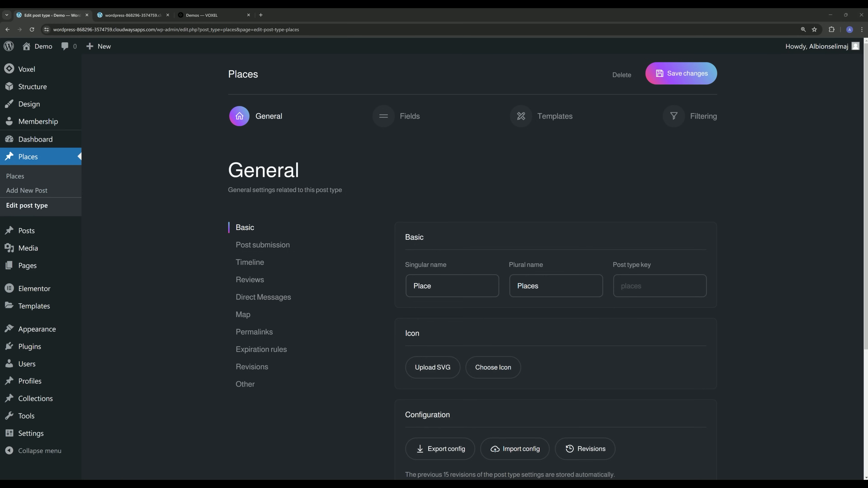
Upload map-marker.svg as the Places icon, select it, and save changes.
scroll(440, 225, down, 4)
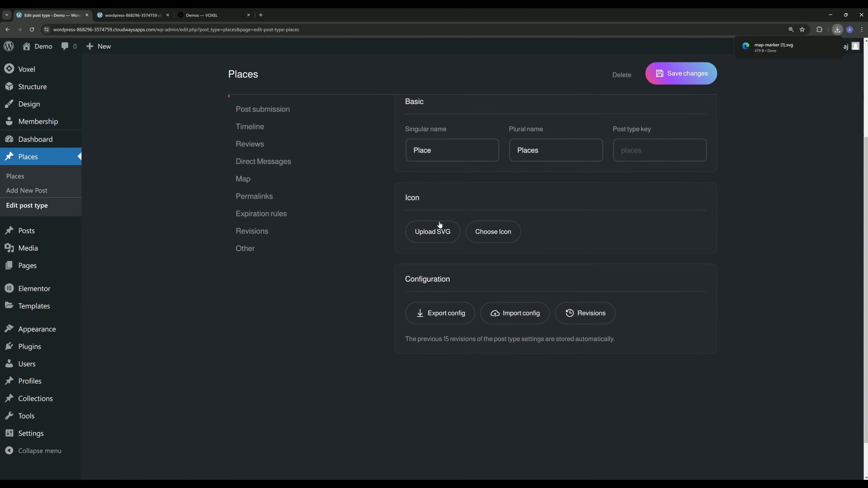
click(427, 231)
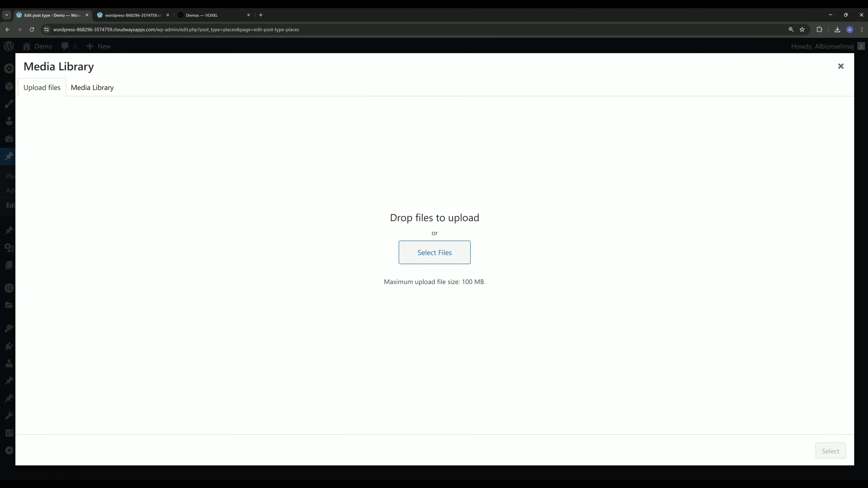
drag(1, 219, 403, 217)
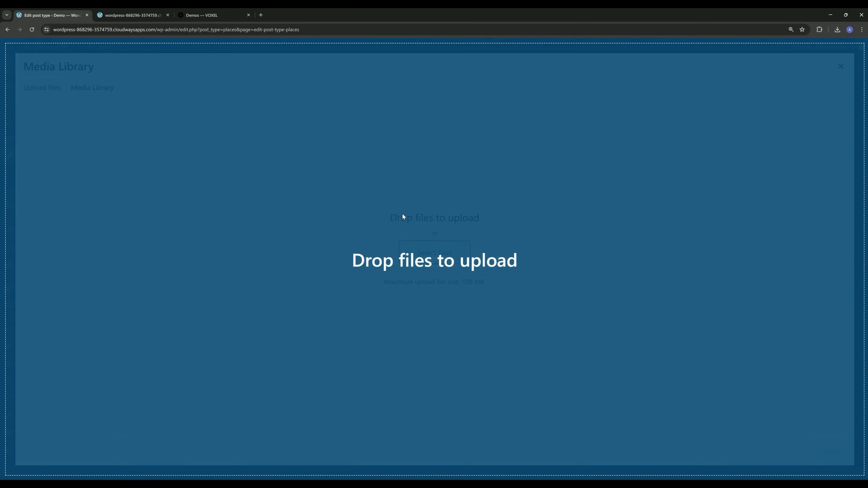
drag(403, 217, 403, 218)
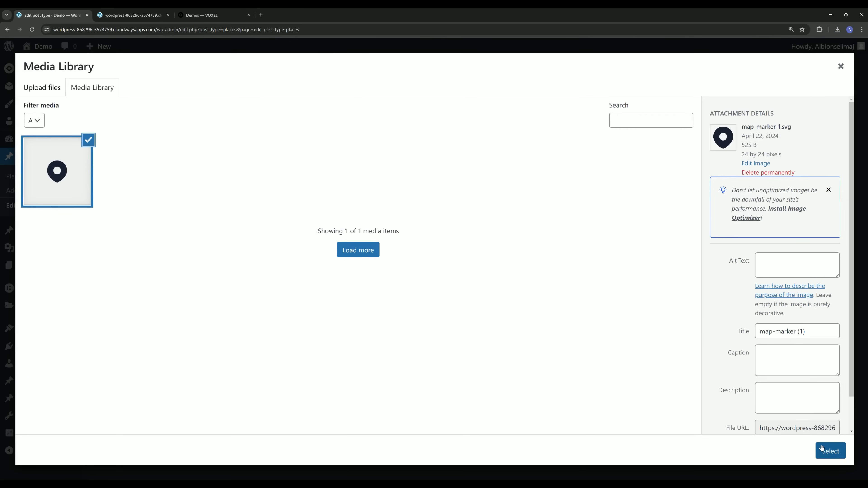
click(822, 448)
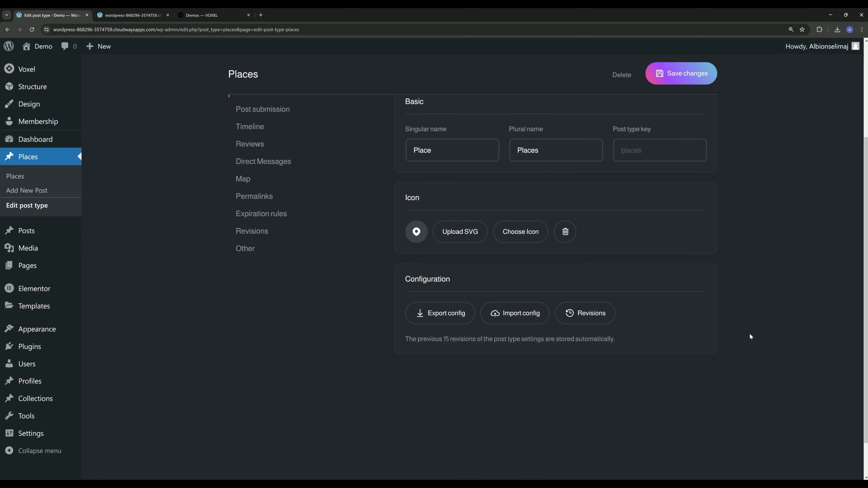
click(680, 74)
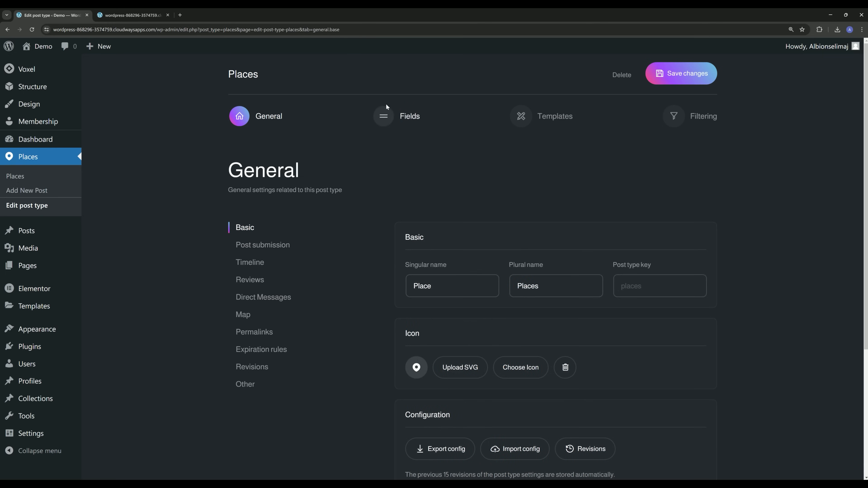
In the Places field setup, add a Description field.
click(382, 117)
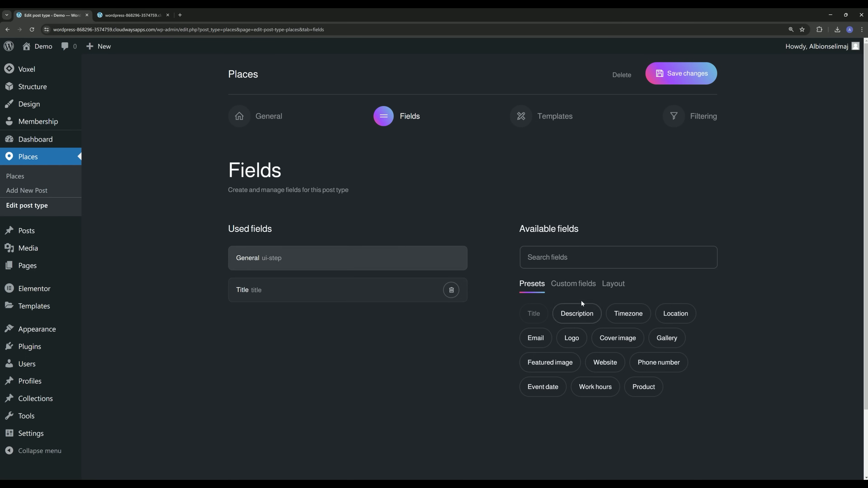
scroll(410, 215, down, 1)
scroll(409, 216, up, 1)
click(570, 319)
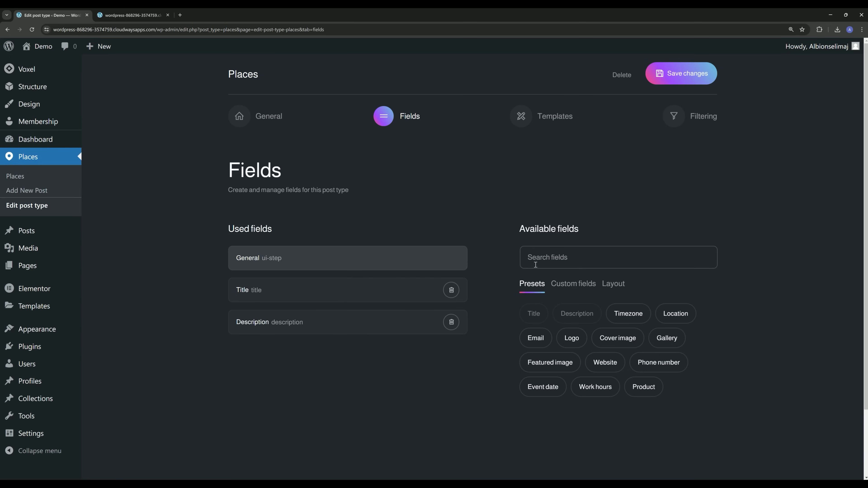
Add a Text field named 'Slogan' above Description, with a pasted placeholder.
click(588, 268)
text(tex)
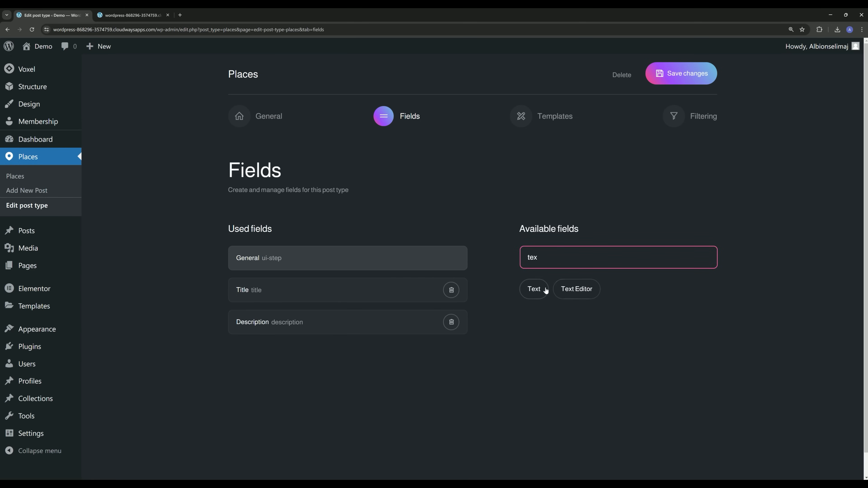
click(544, 290)
drag(365, 348, 290, 331)
click(290, 330)
double_click(273, 151)
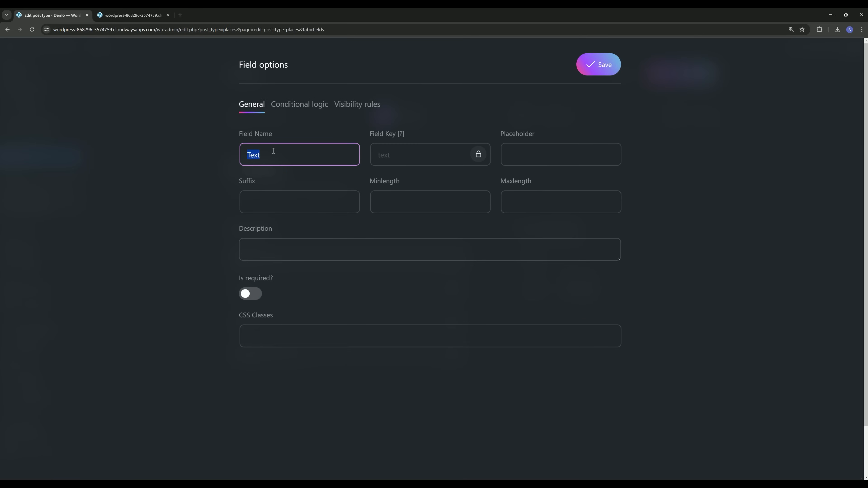
text(Slogan)
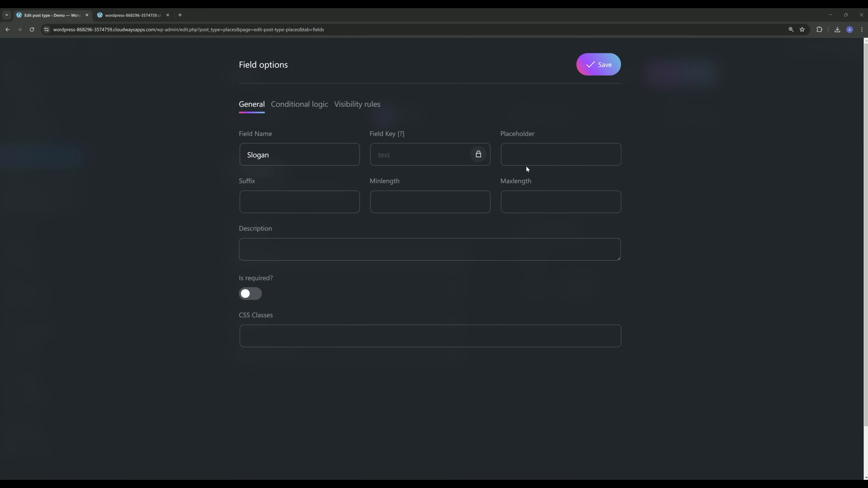
click(566, 147)
text(Something short and catchy :))
click(596, 65)
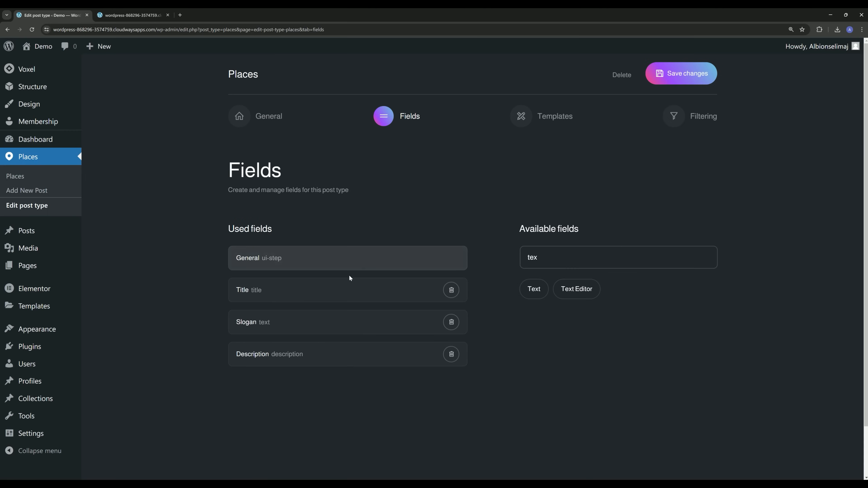
Rename the Title field to 'Name' with placeholder 'Name of this listing'.
click(295, 290)
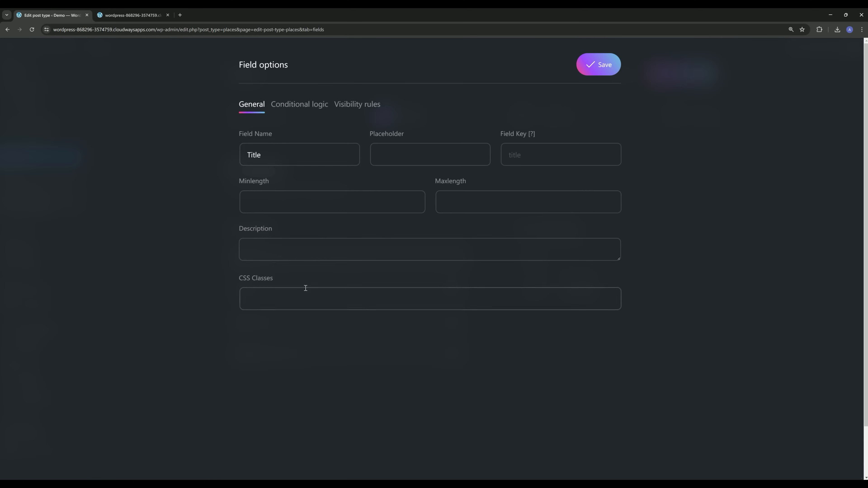
double_click(282, 146)
text(C)
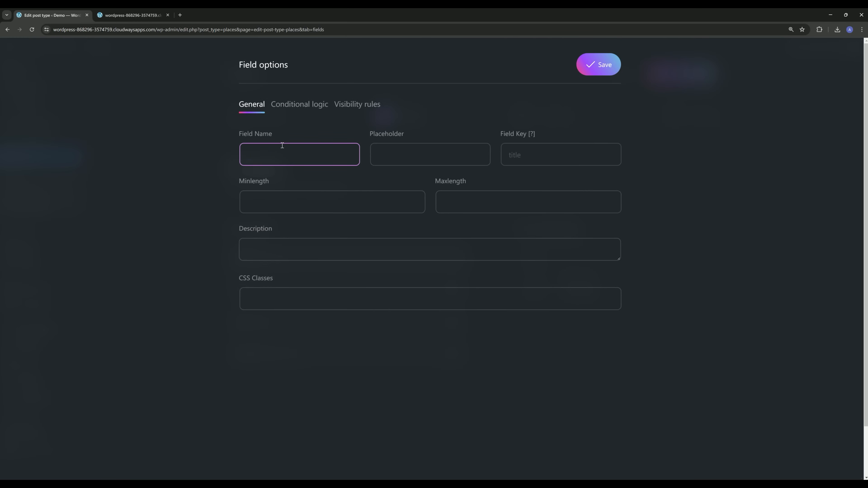
key(BackSpace)
text(Name)
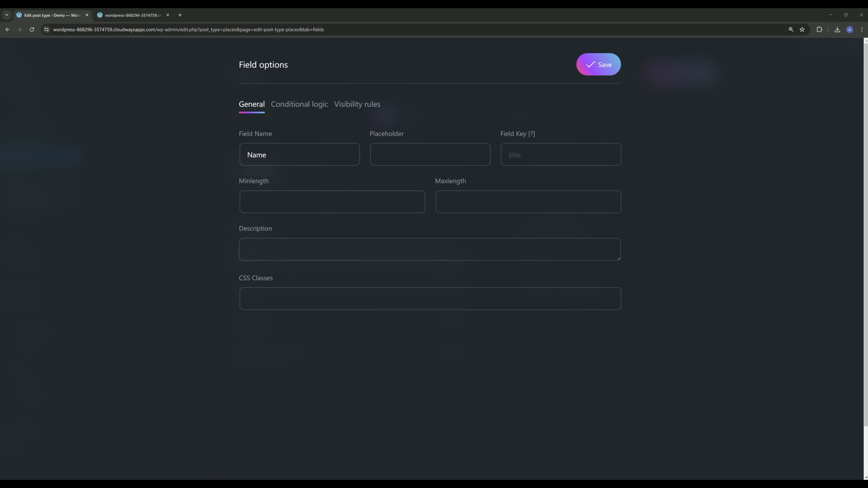
click(410, 155)
text(Name of this listing)
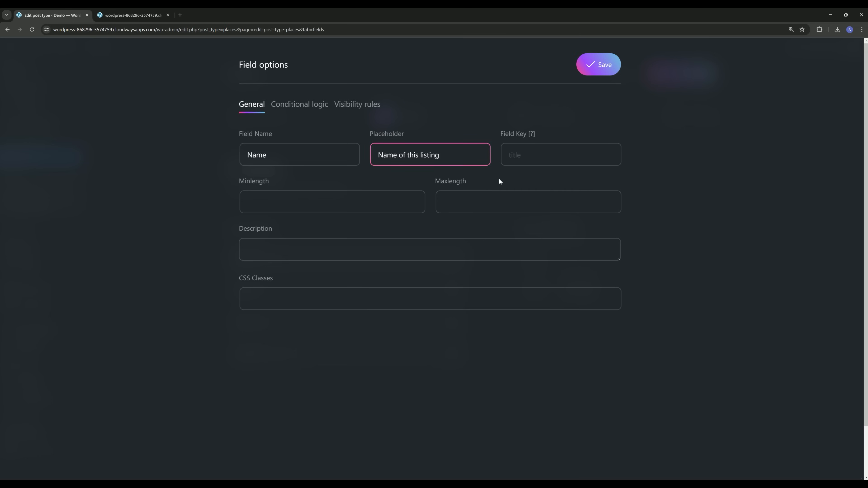
click(591, 67)
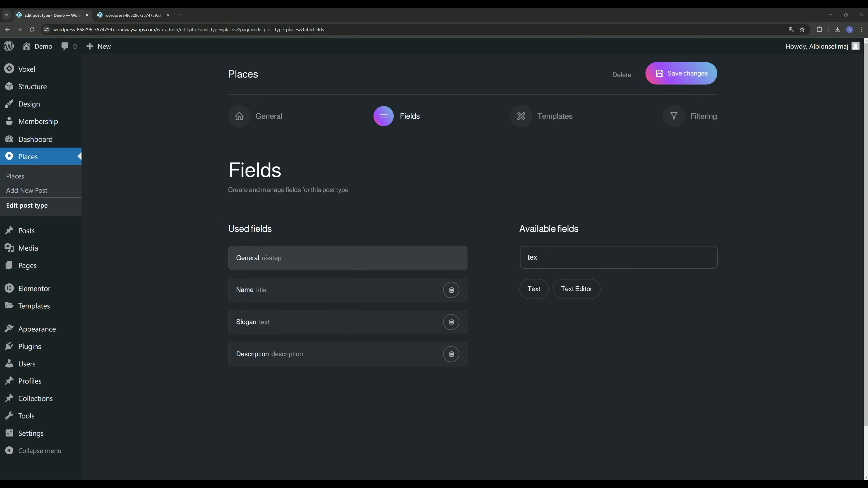
scroll(471, 299, down, 2)
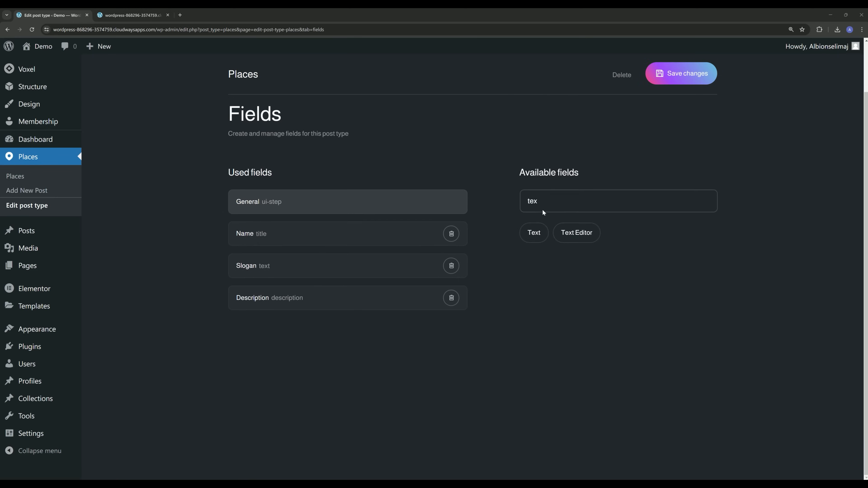
Add a Taxonomy field and name it Categories.
double_click(547, 198)
text(tax)
click(539, 234)
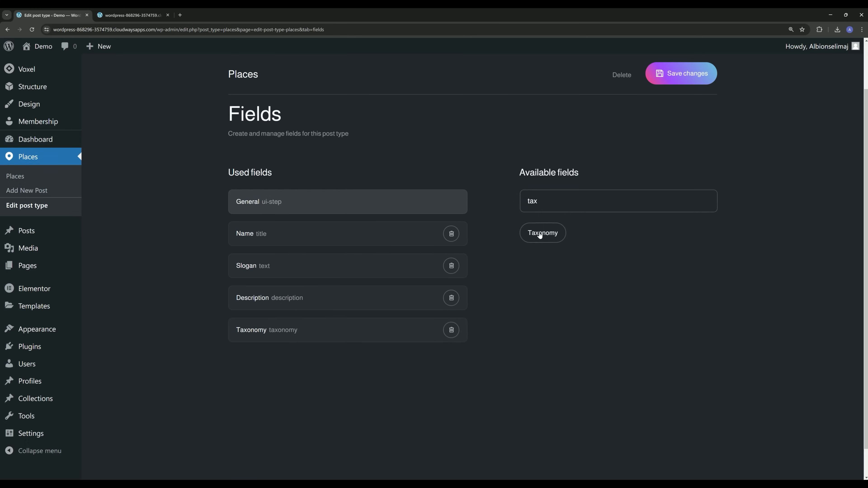
click(312, 328)
double_click(284, 165)
text(C)
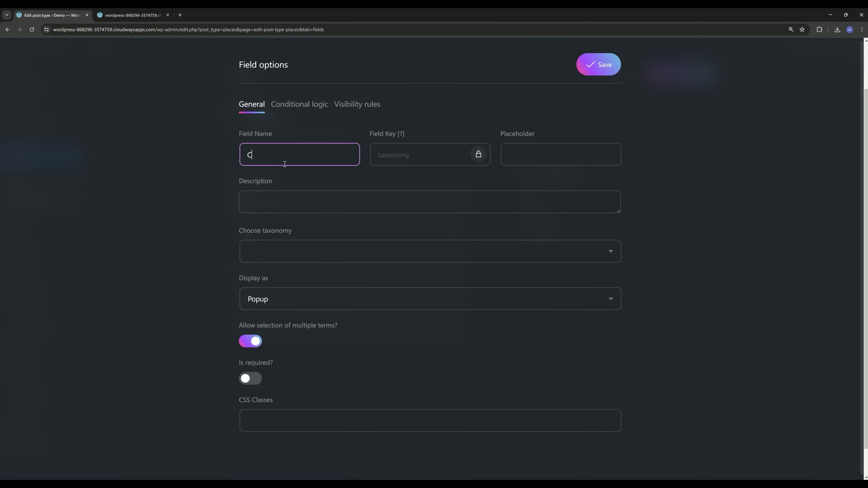
text(ategoryies)
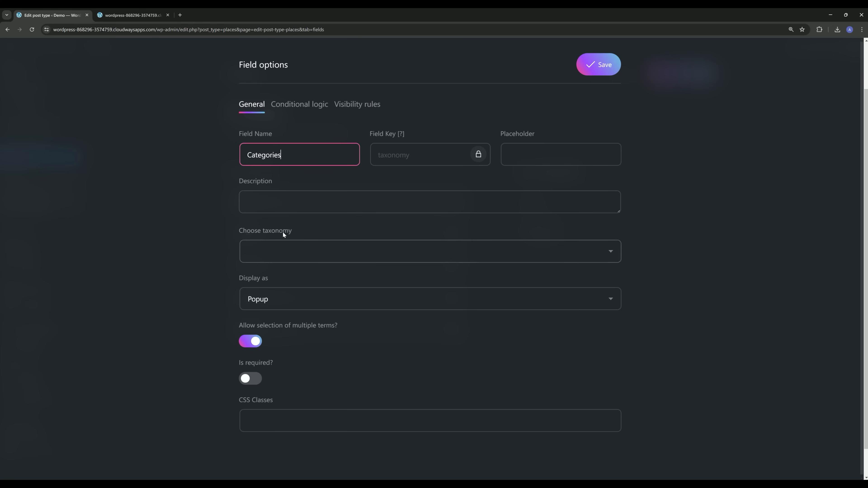
Link it to a newly created 'Category' taxonomy, using a hyphen in its key.
click(280, 252)
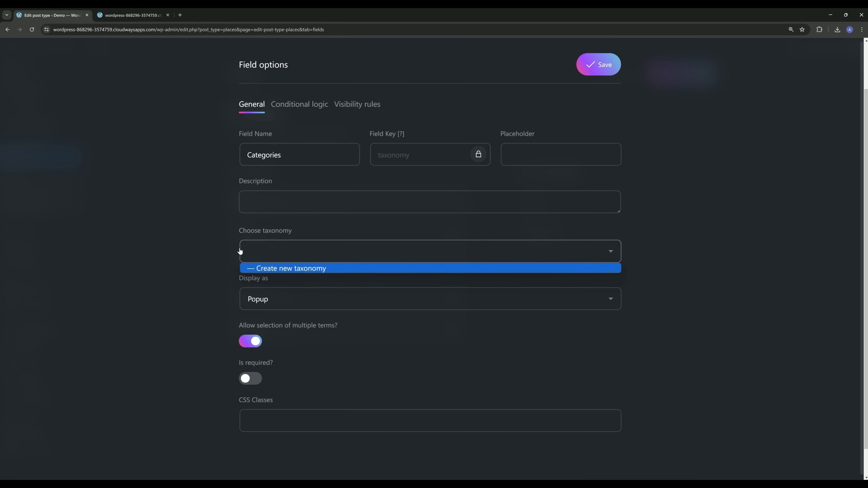
click(278, 269)
click(300, 307)
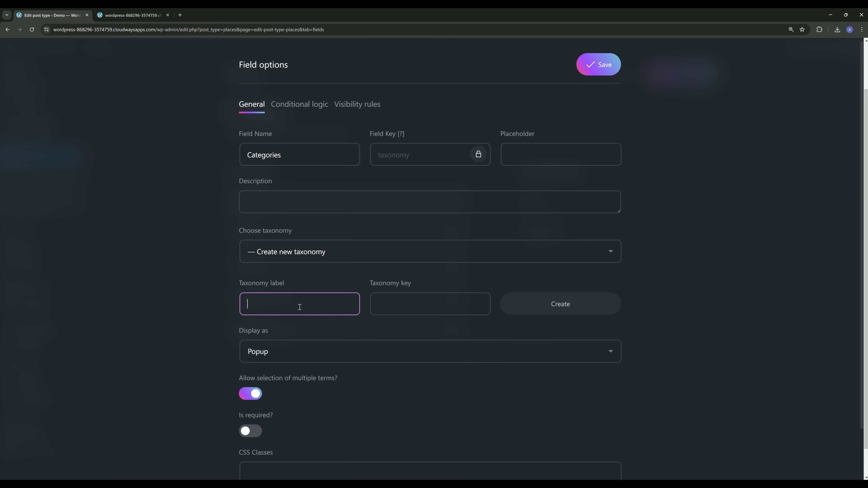
text(Category)
drag(398, 304, 401, 304)
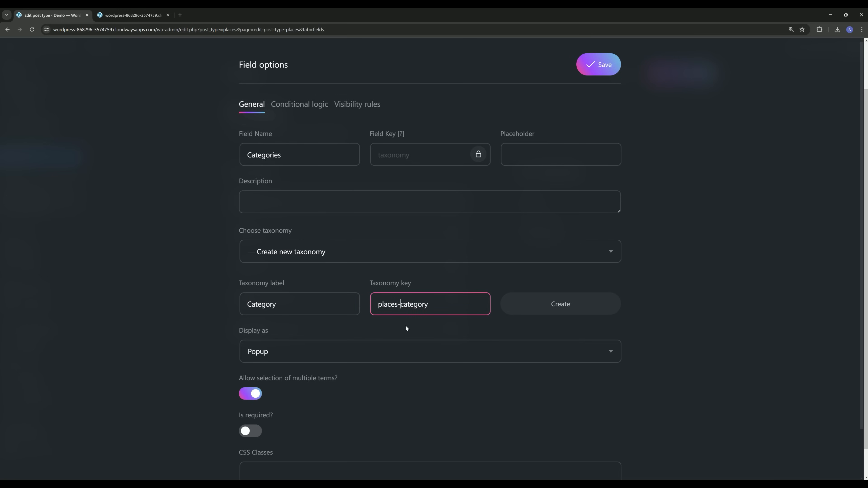
text(-)
click(558, 306)
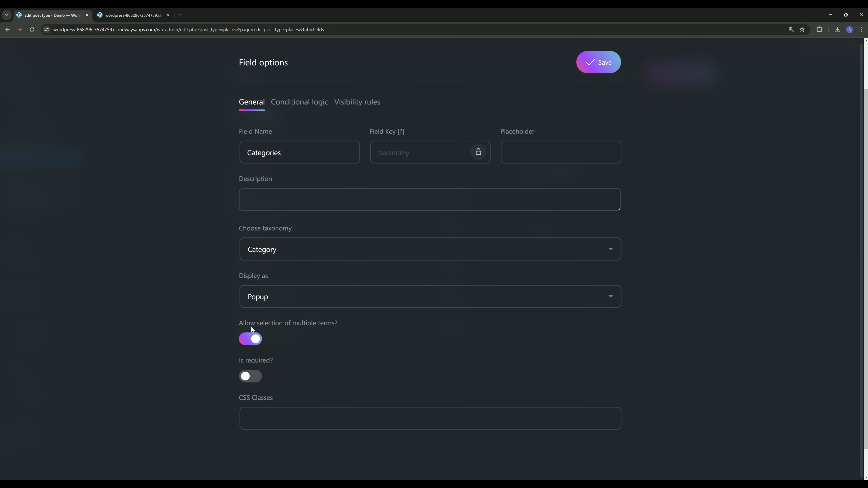
Keep the Popup display style, save the Categories field and the Places post type.
click(306, 301)
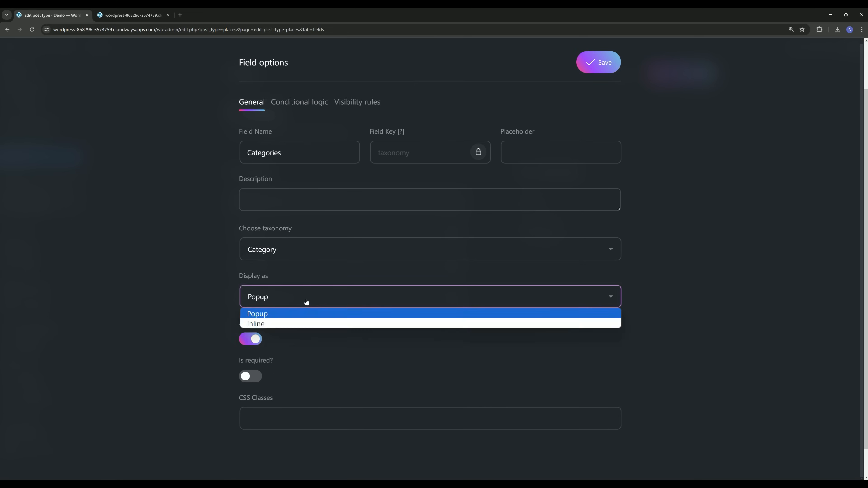
click(295, 315)
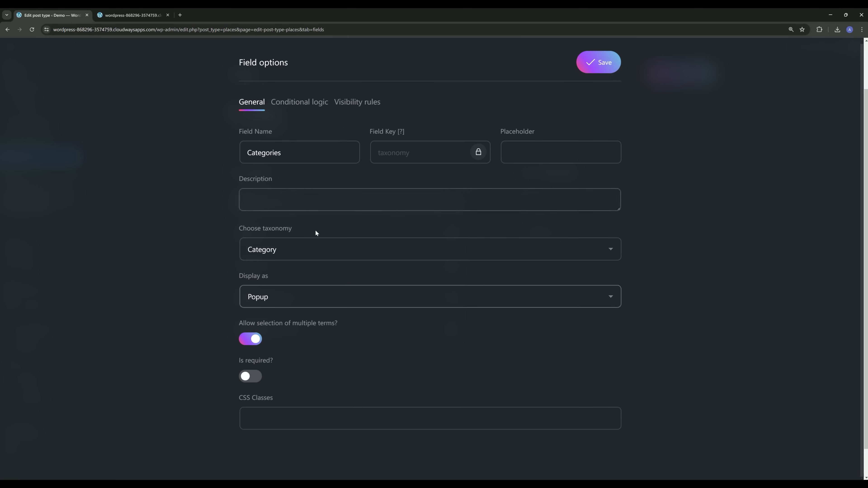
click(606, 62)
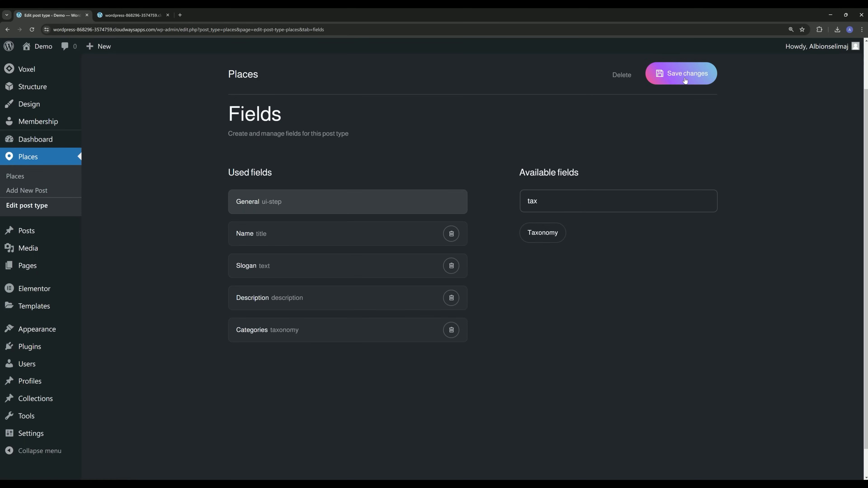
click(670, 76)
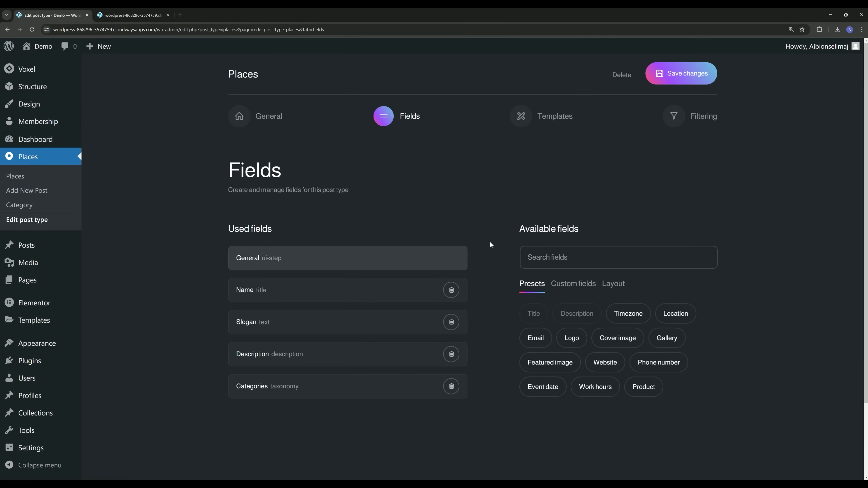
scroll(490, 241, down, 2)
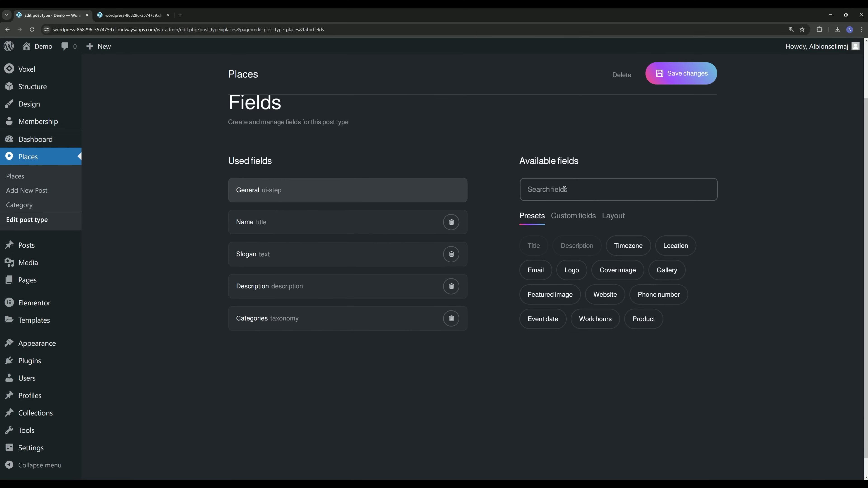
click(564, 189)
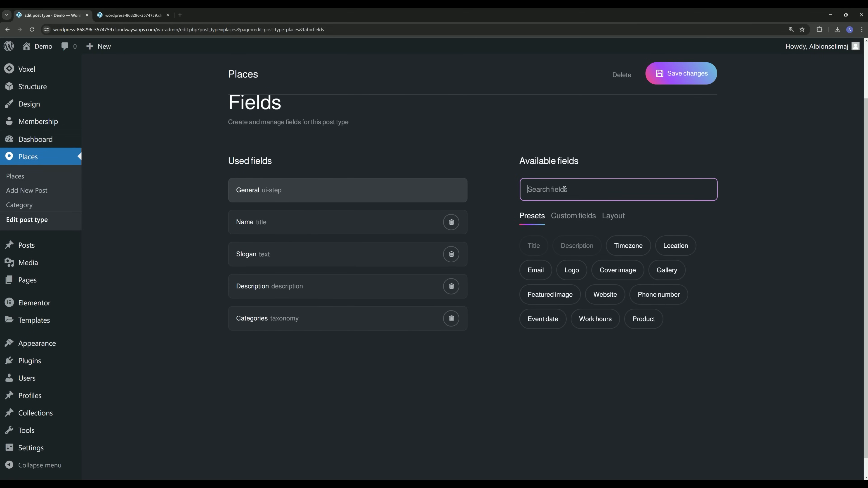
Add another Taxonomy field and name it Amenities.
text(tax)
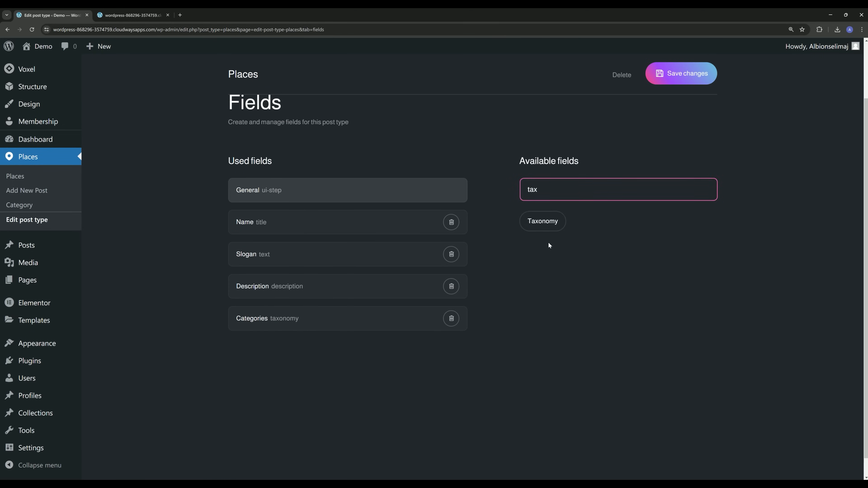
click(545, 229)
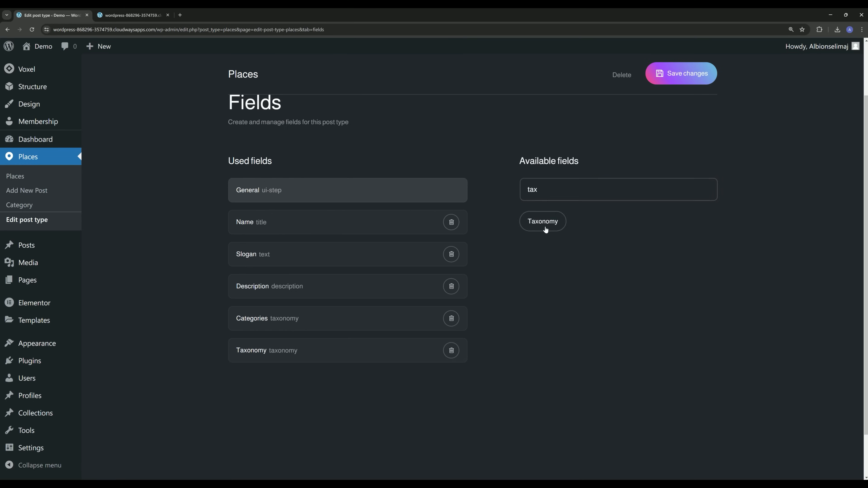
click(253, 355)
double_click(275, 154)
text(Amenities)
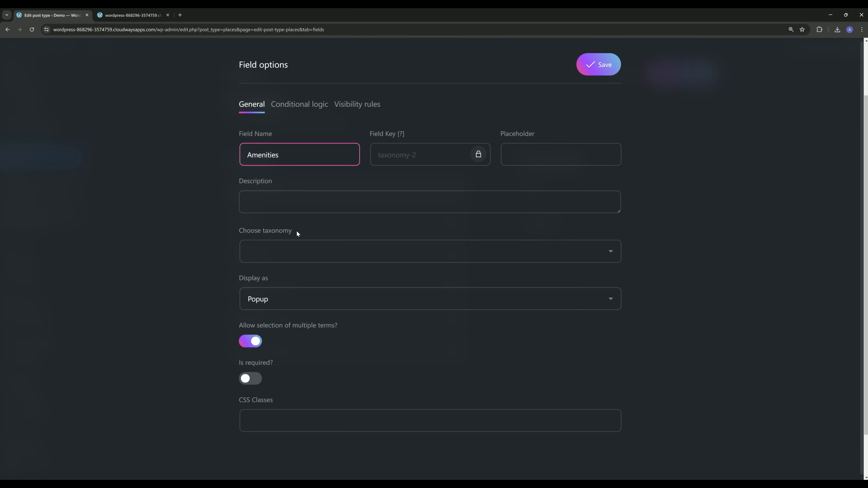
Link it to a newly created 'Amenities' taxonomy.
click(290, 252)
click(297, 279)
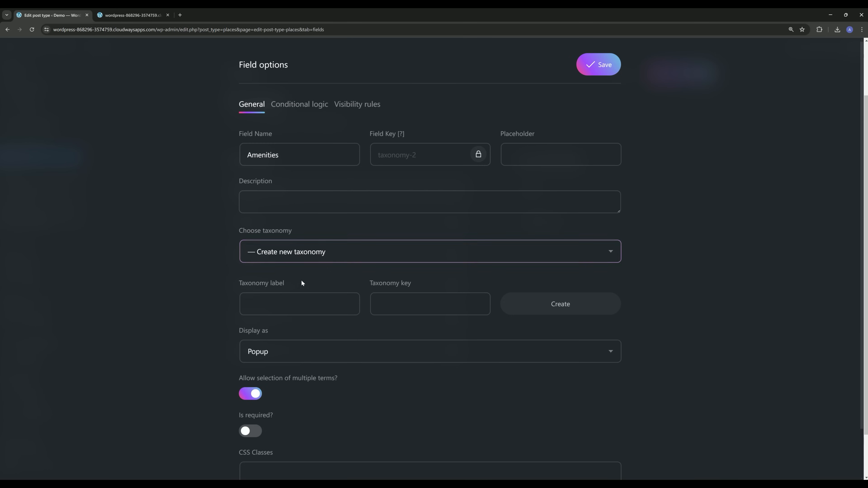
click(279, 307)
text(Amenities)
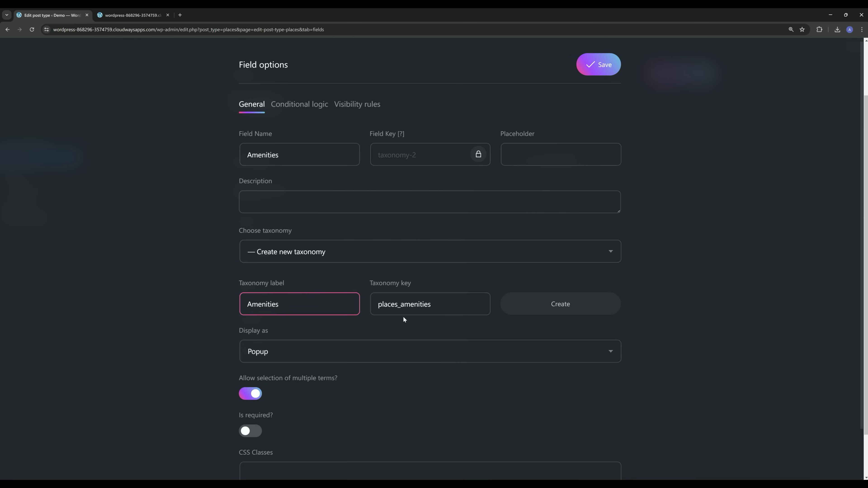
click(401, 306)
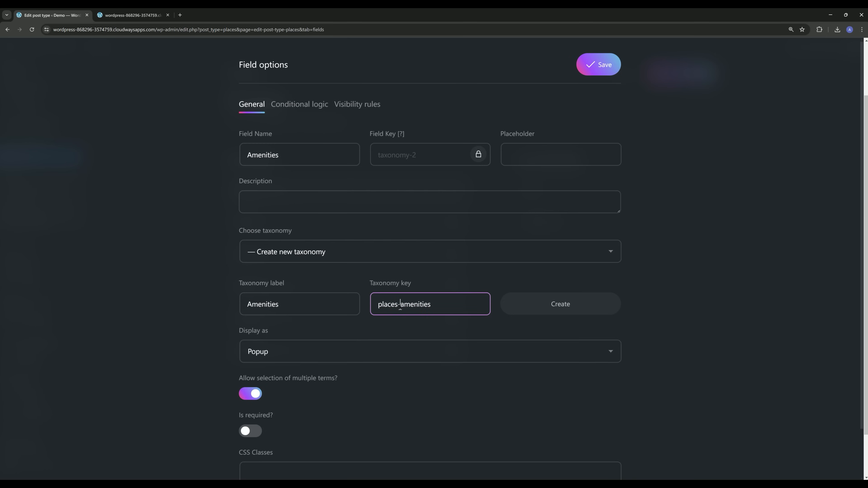
scroll(277, 340, down, 2)
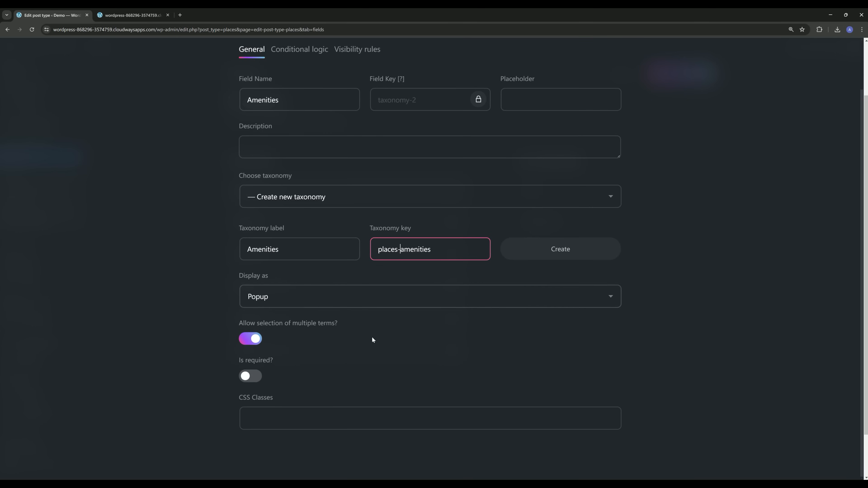
scroll(375, 339, up, 2)
click(546, 304)
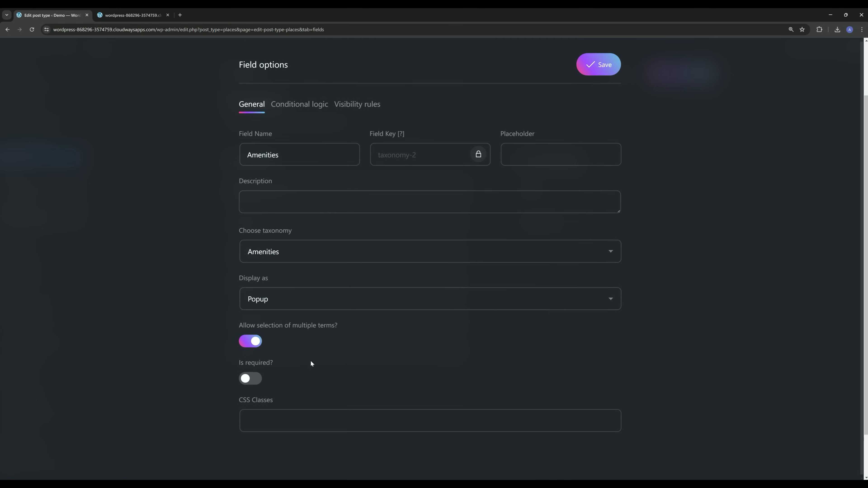
Save the Amenities field, clear the field search, and save the Places post type.
click(598, 64)
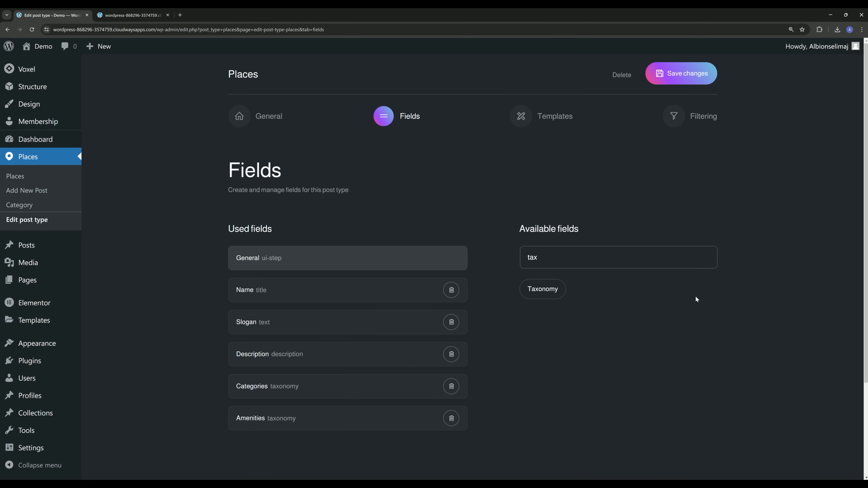
triple_click(626, 257)
key(BackSpace)
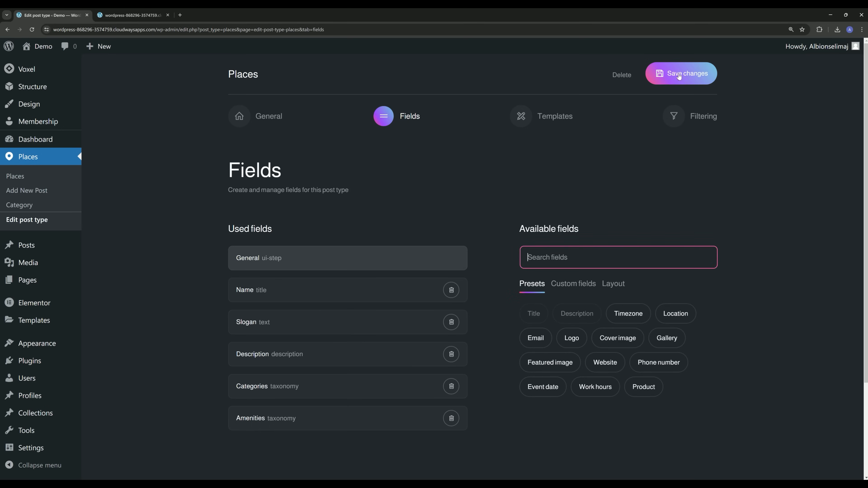
click(674, 74)
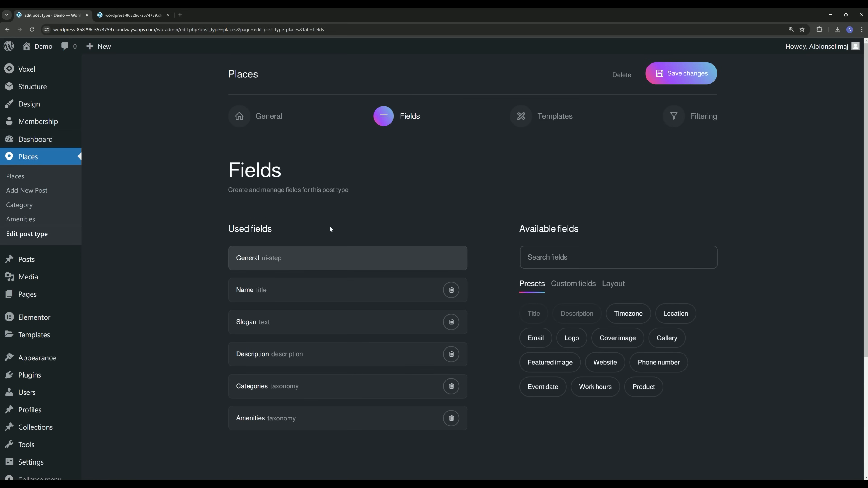
middle_click(36, 192)
Check the new Places post form, return to the fields editor, and open Places › Category in a background tab.
click(205, 15)
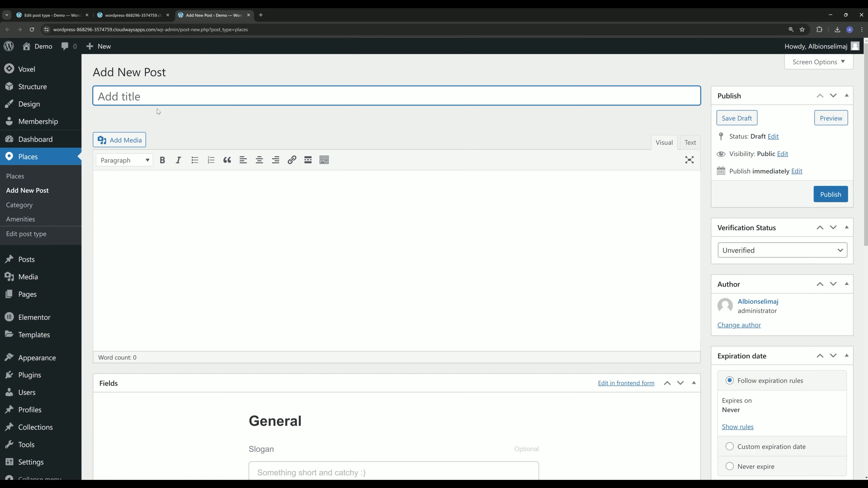
click(202, 232)
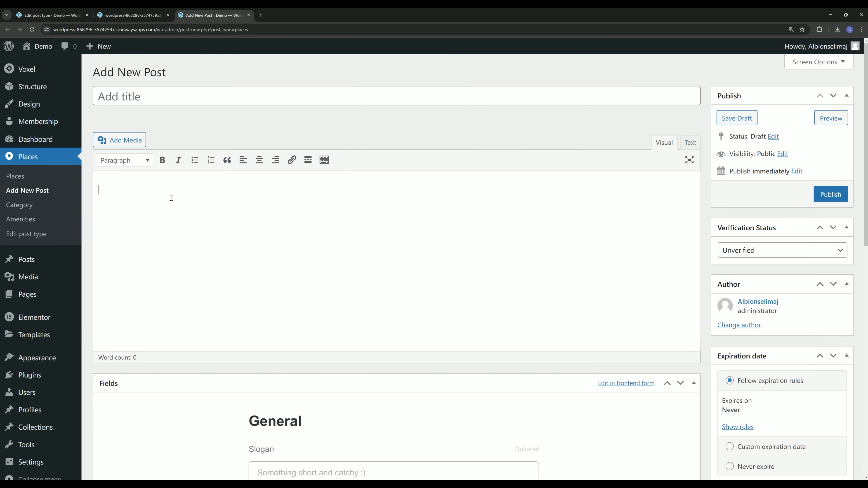
scroll(237, 256, down, 5)
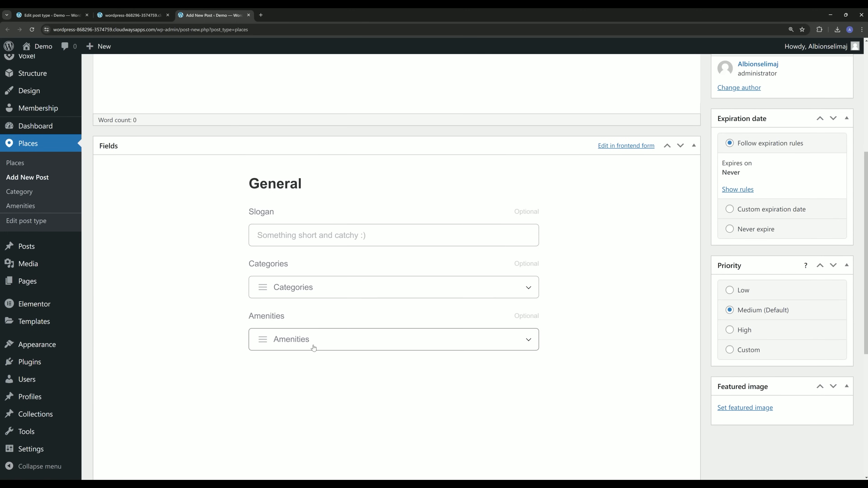
click(51, 16)
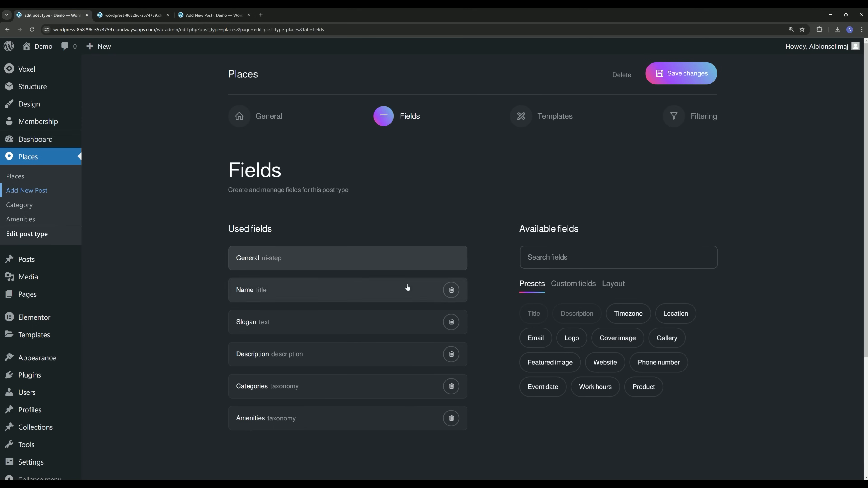
scroll(227, 204, down, 1)
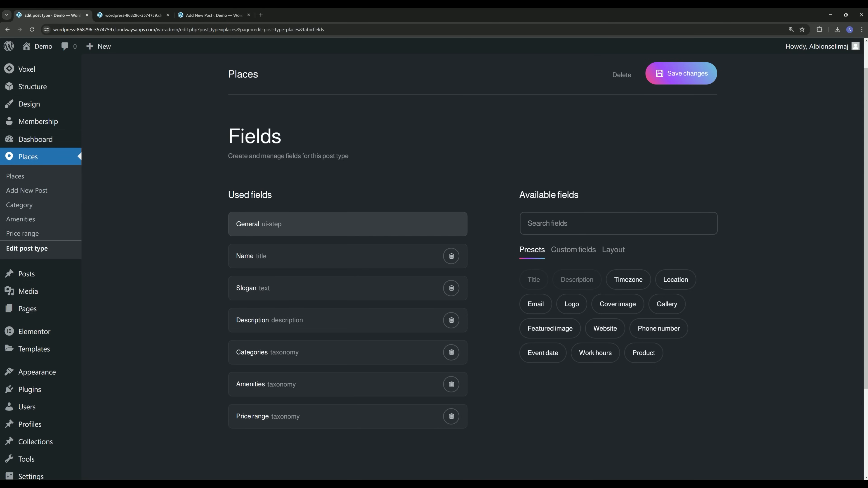
middle_click(20, 206)
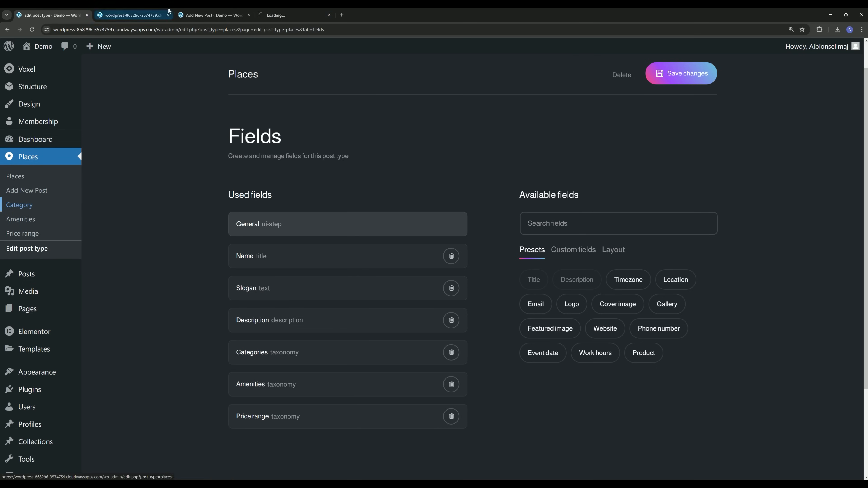
Add Restaurants, Attractions, Nightlife, Fitness, Health and Shopping as Category terms.
click(305, 16)
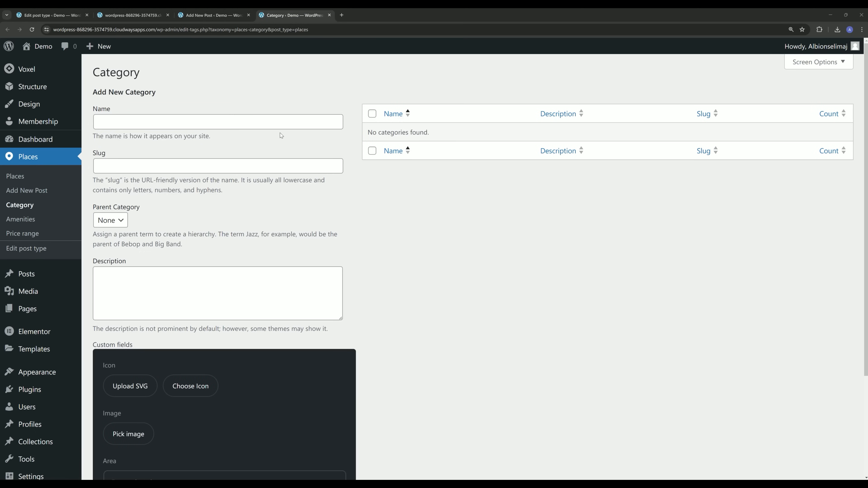
click(292, 122)
text(Res)
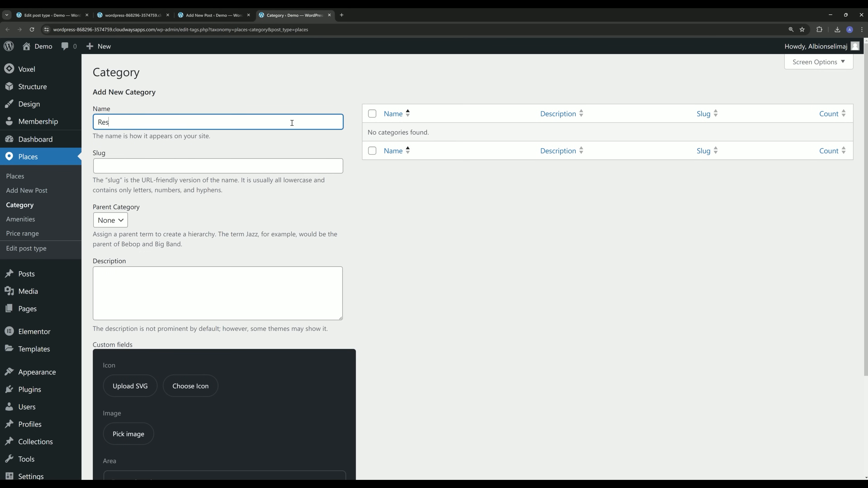
text(taurants)
key(Return)
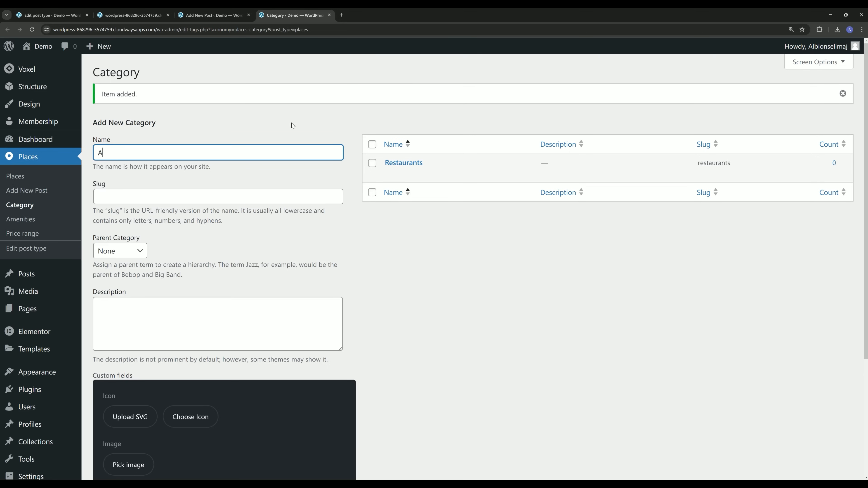
text(Attractions)
key(Return)
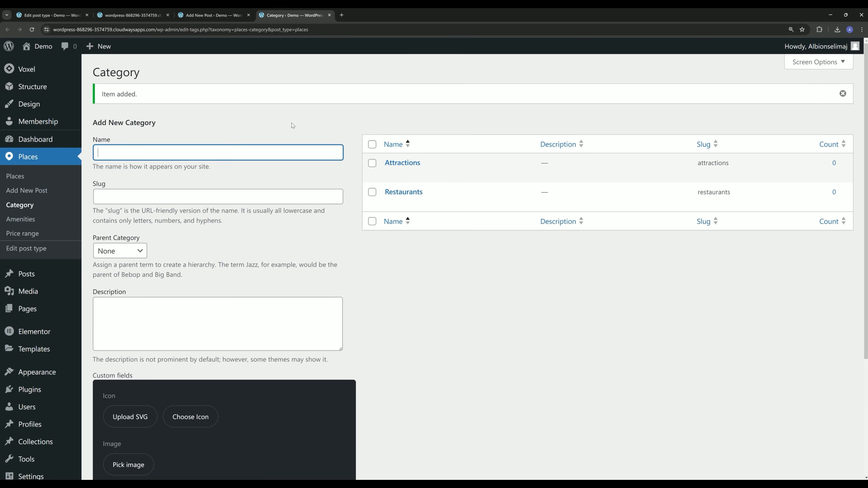
text(Nightlife)
key(Return)
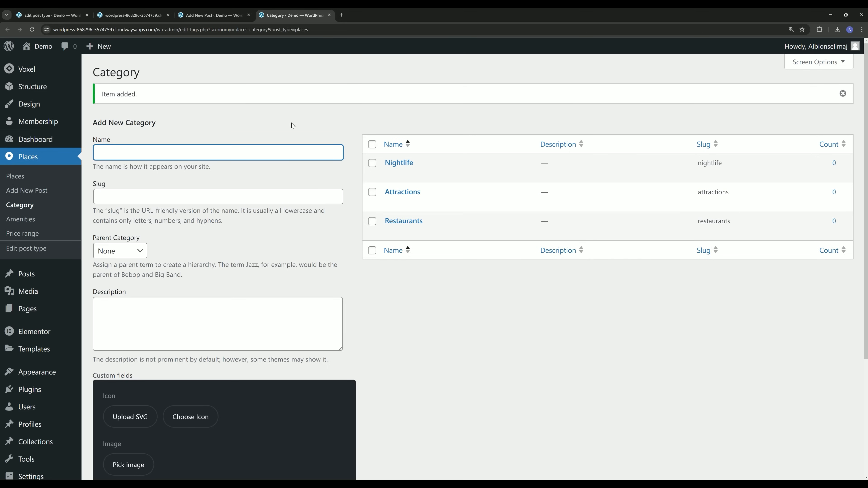
text(Fitness)
key(Return)
text(Heal)
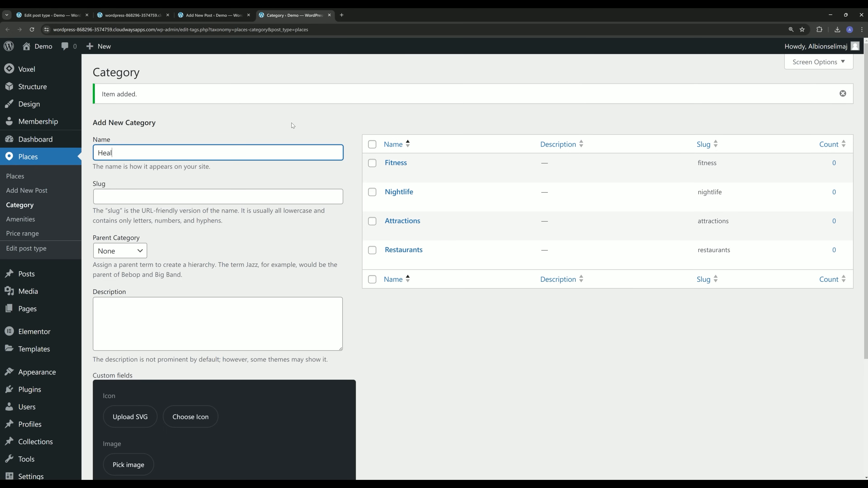
text(th)
key(Return)
text(Shopping)
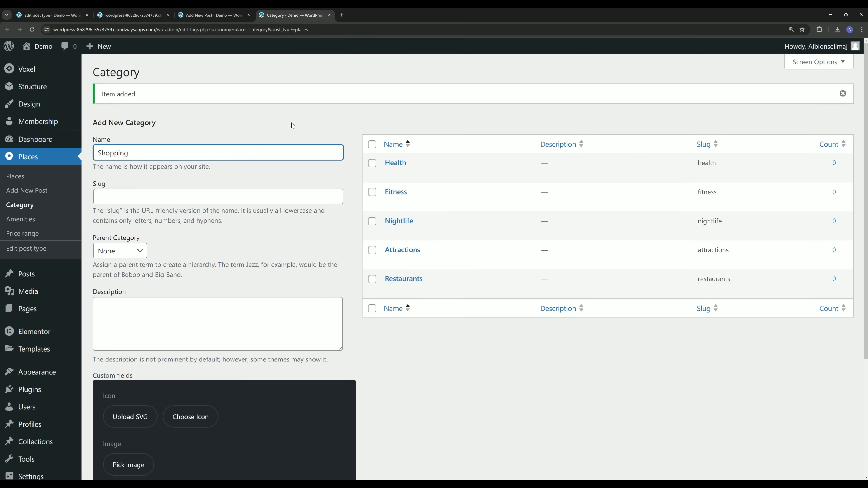
key(Return)
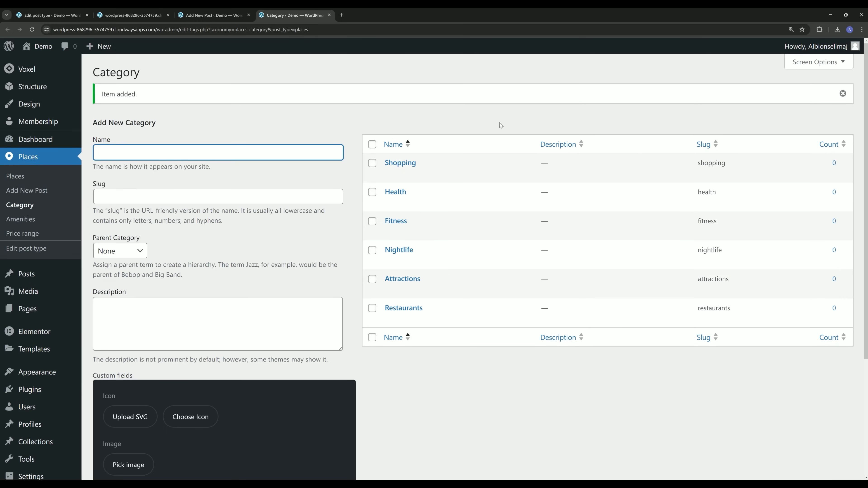
click(30, 225)
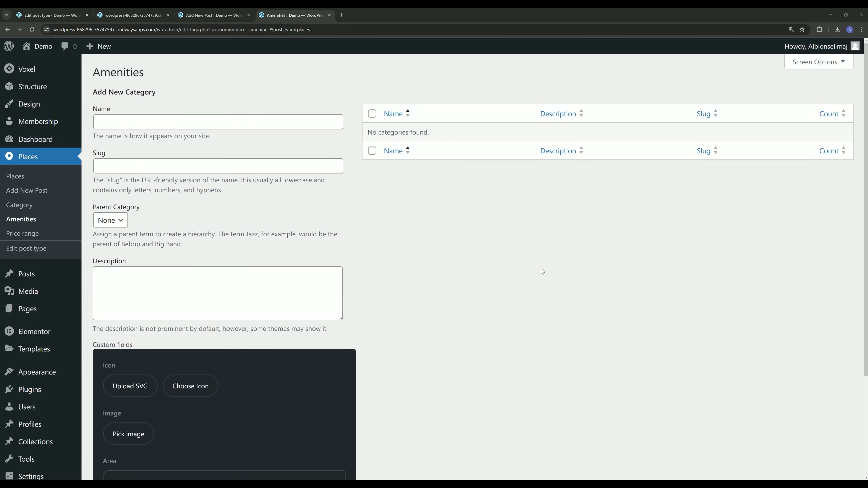
Enter Credit Cards, Bike parking, Parking, Coupons, Pets allowed, WiFi and TV as Amenities terms.
click(236, 120)
text(C)
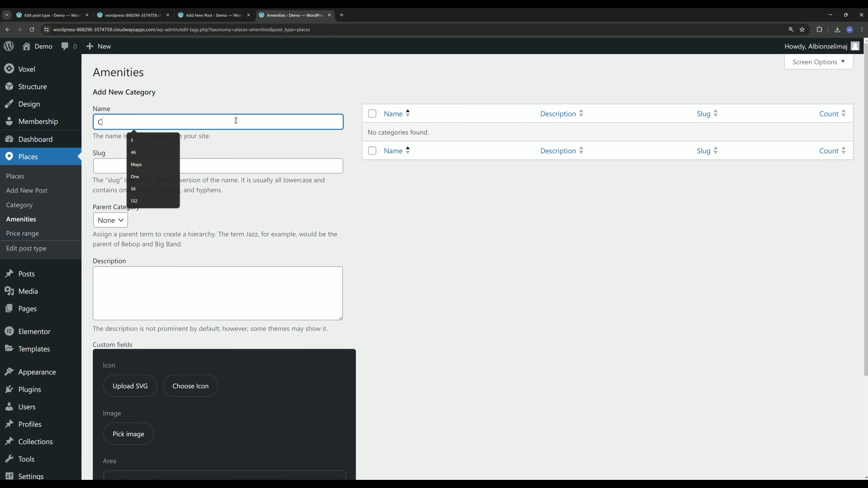
text(redit Car)
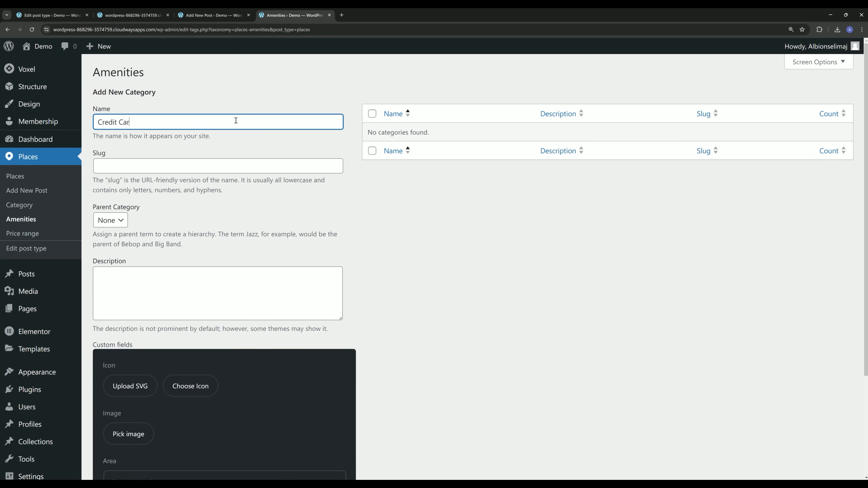
text(ds)
key(Return)
text(Bike parking)
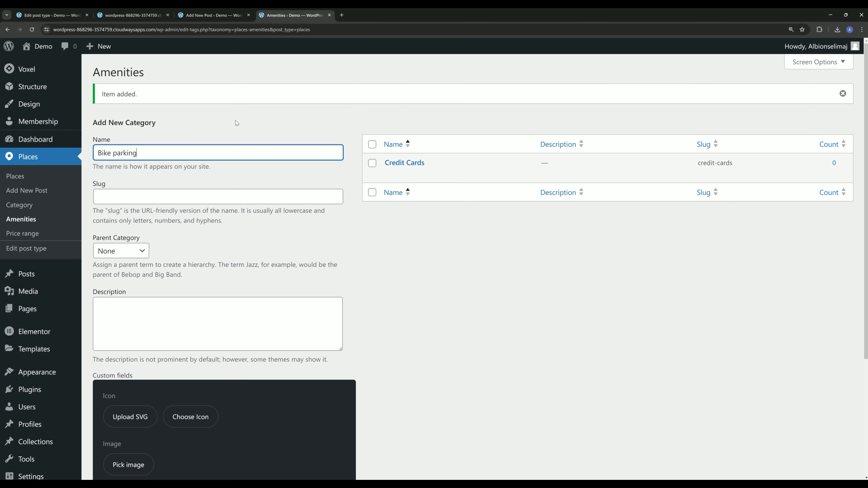
key(Return)
text(Parking)
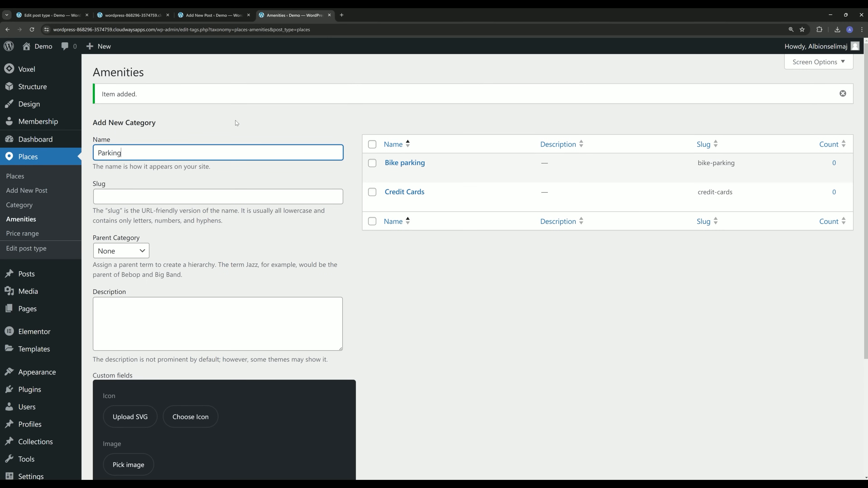
key(Return)
text(Coupo)
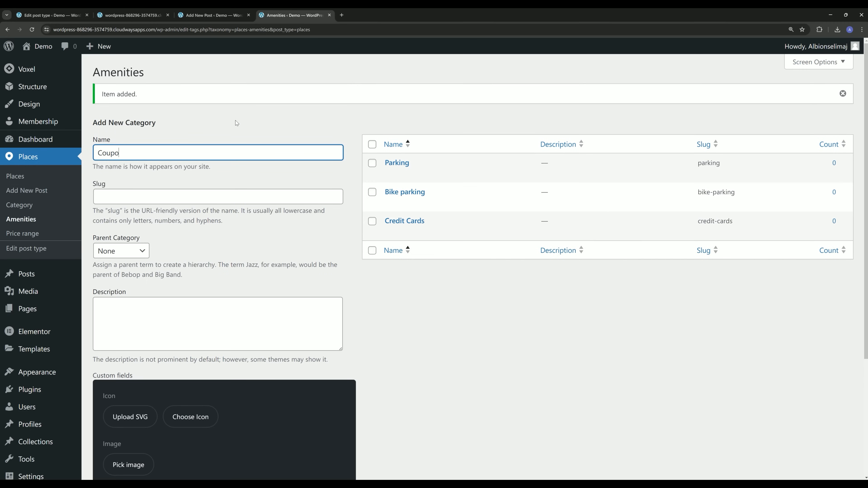
text(ns)
key(Return)
text(P)
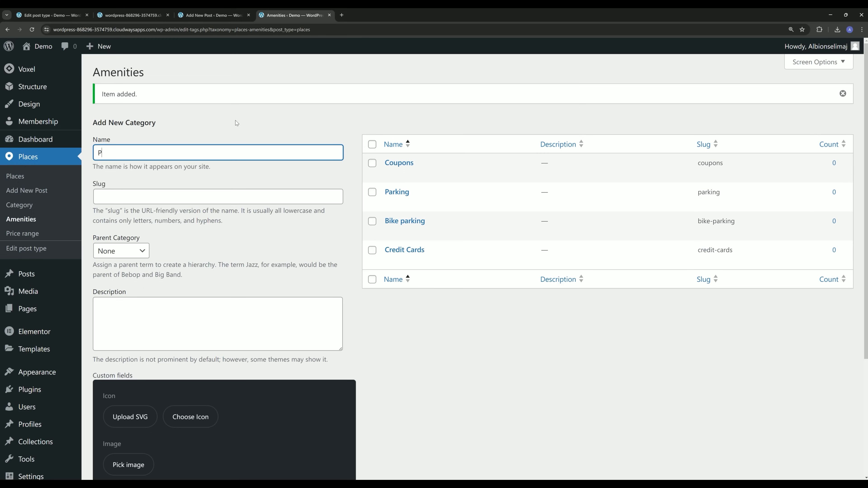
text(ets allowed)
key(Return)
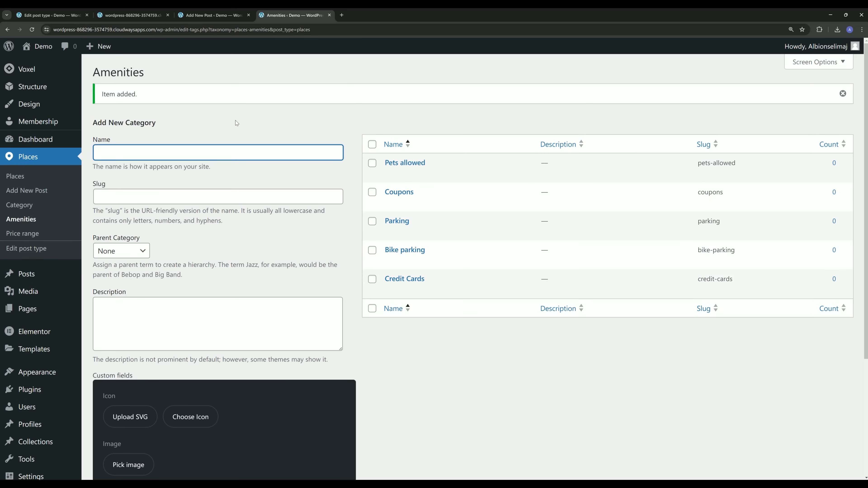
text(WiFi)
key(Return)
text(TV)
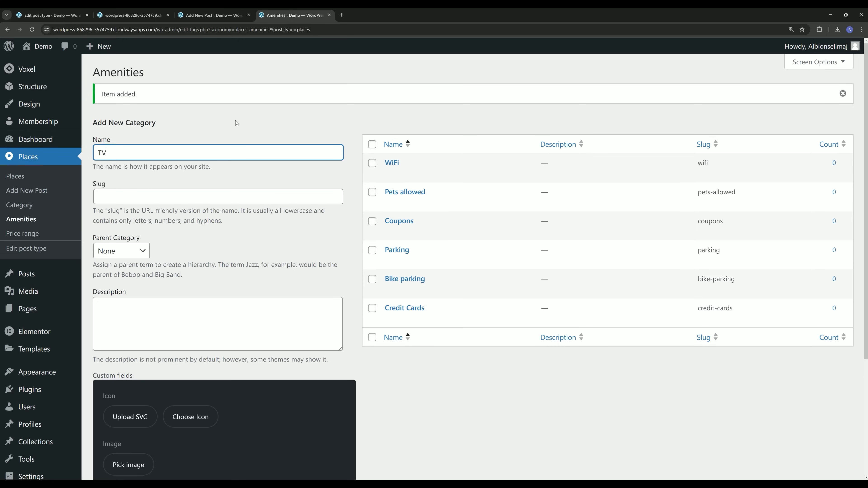
key(Return)
click(22, 233)
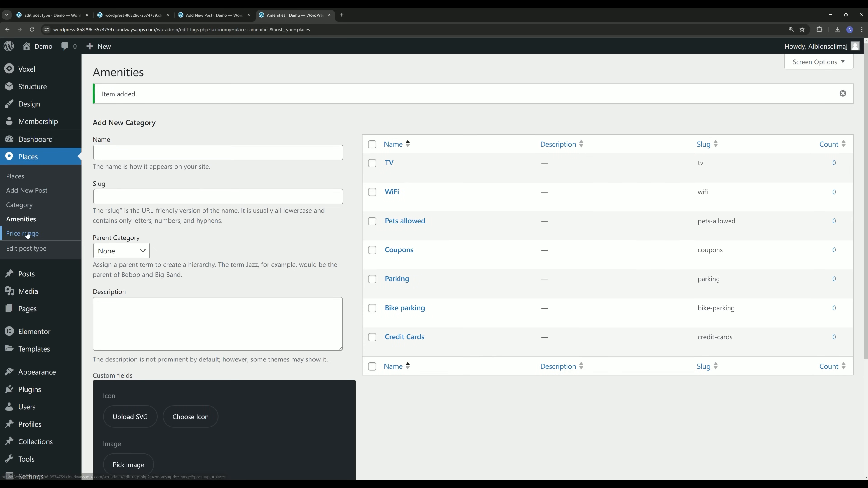
Add the price range terms $ and $$.
click(178, 122)
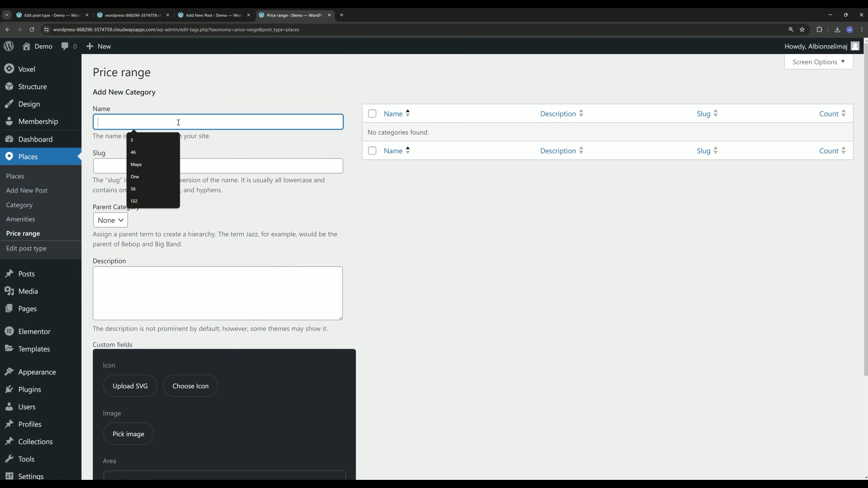
text($)
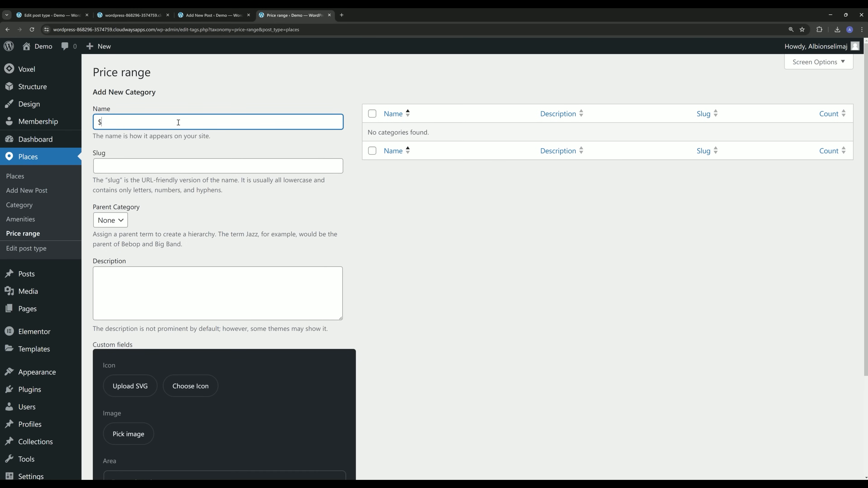
key(Return)
click(172, 157)
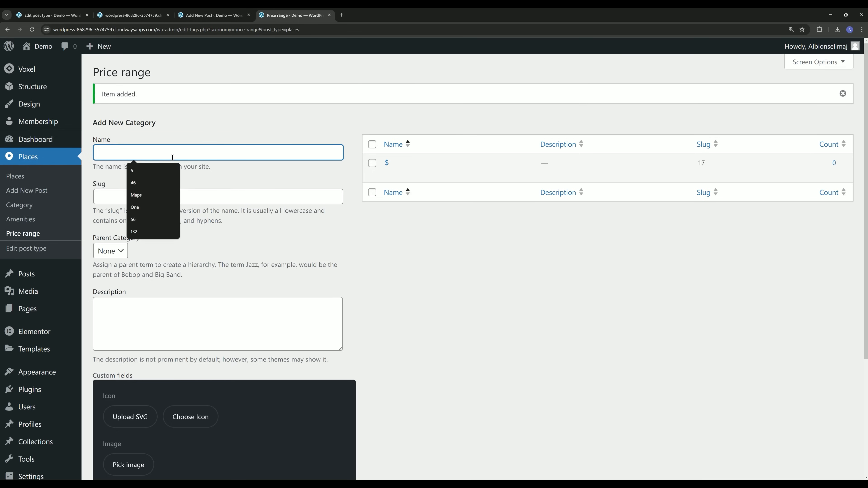
text($)
key(Return)
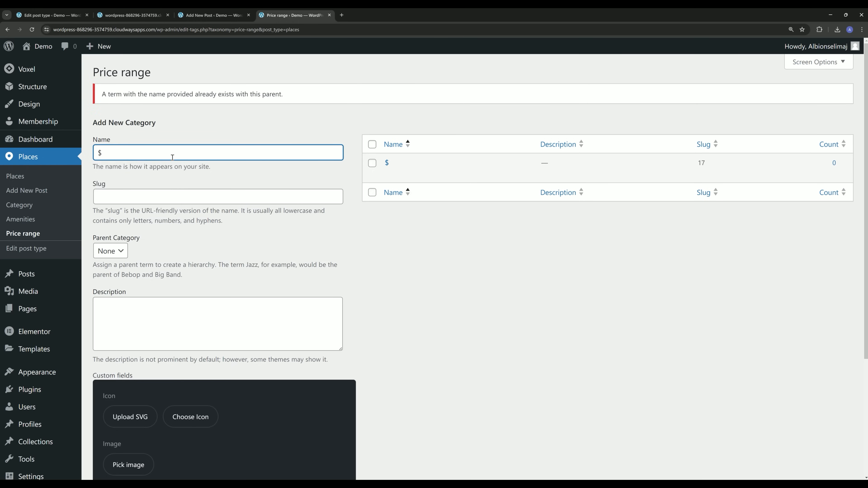
text($)
key(Return)
Add the $$$ and $$$+ price range terms, then return to the Places fields editor.
text($)
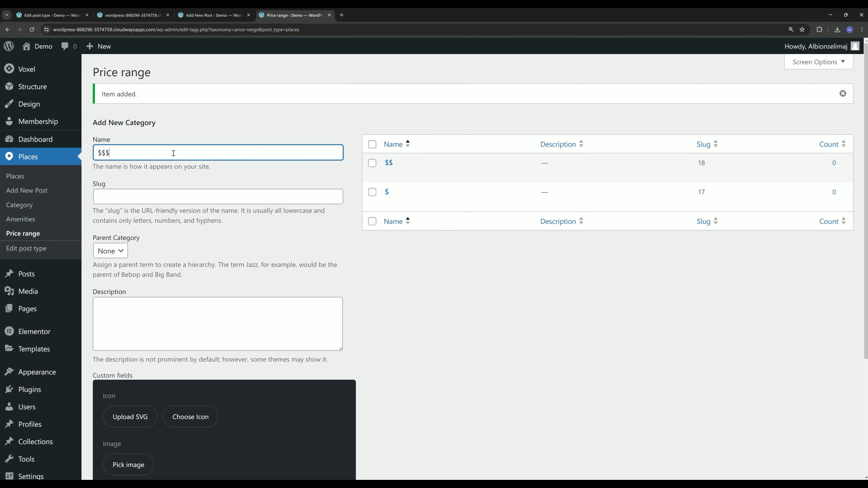
text($$)
key(Return)
click(173, 154)
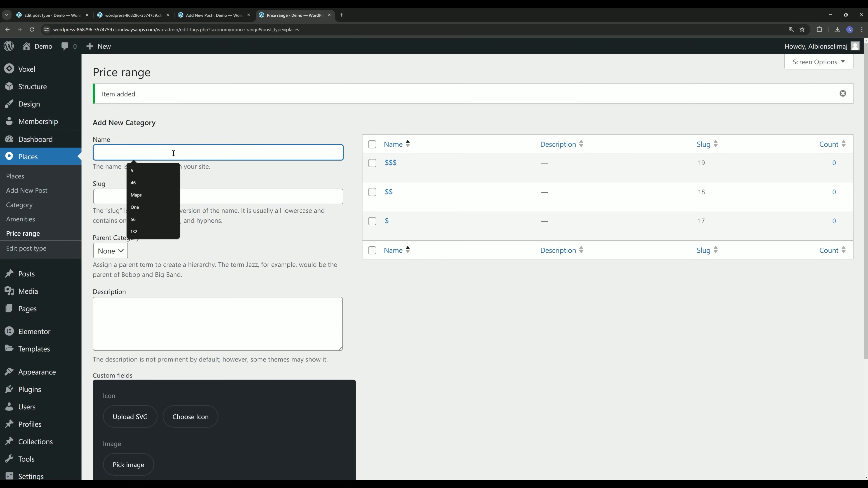
text($$$+)
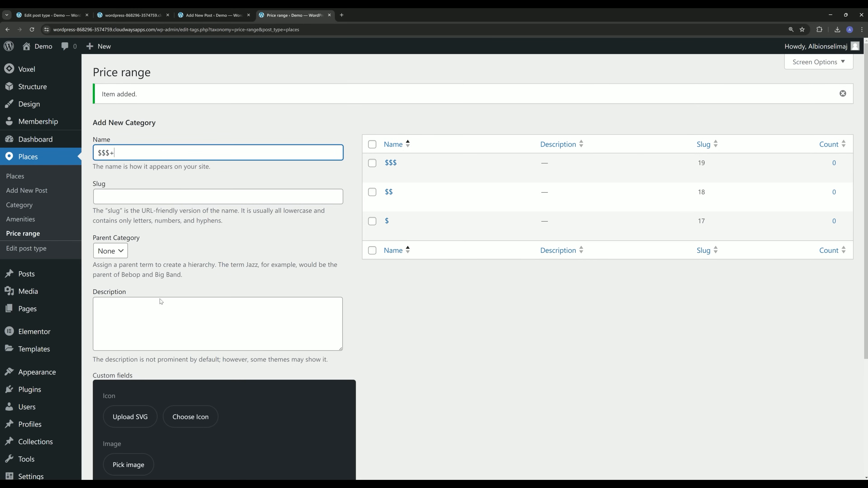
scroll(159, 294, down, 5)
click(122, 428)
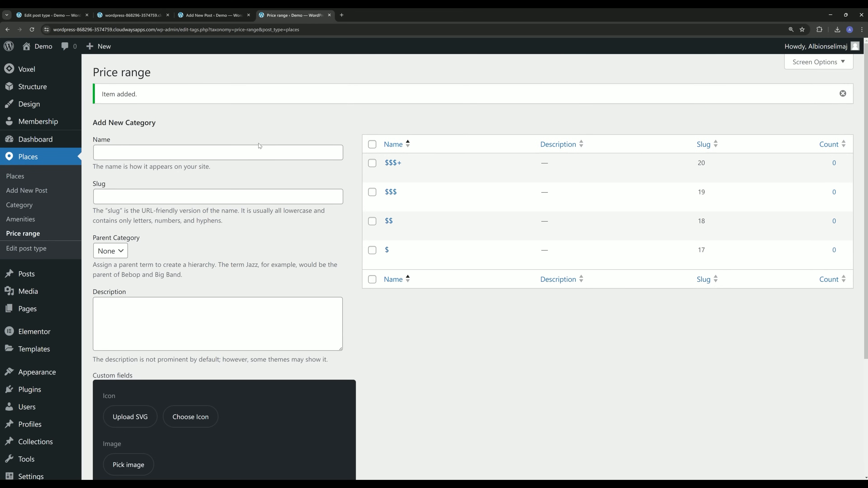
click(51, 15)
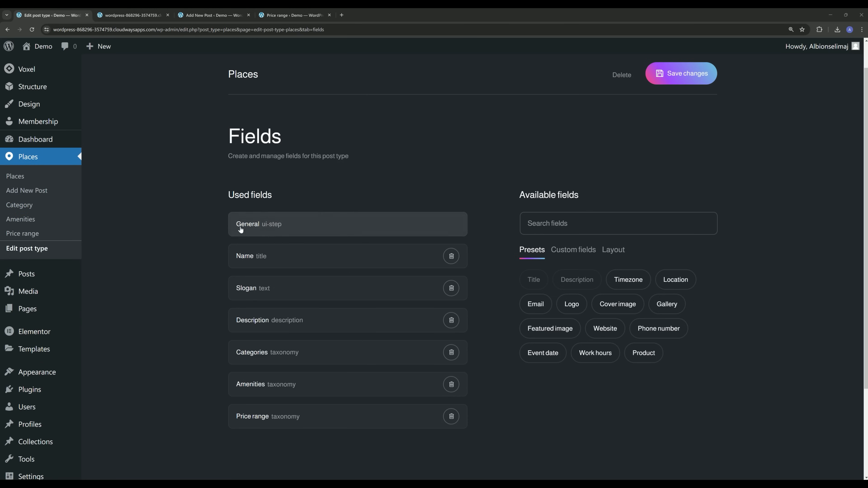
Add a UI Step field and move Description below it.
click(197, 15)
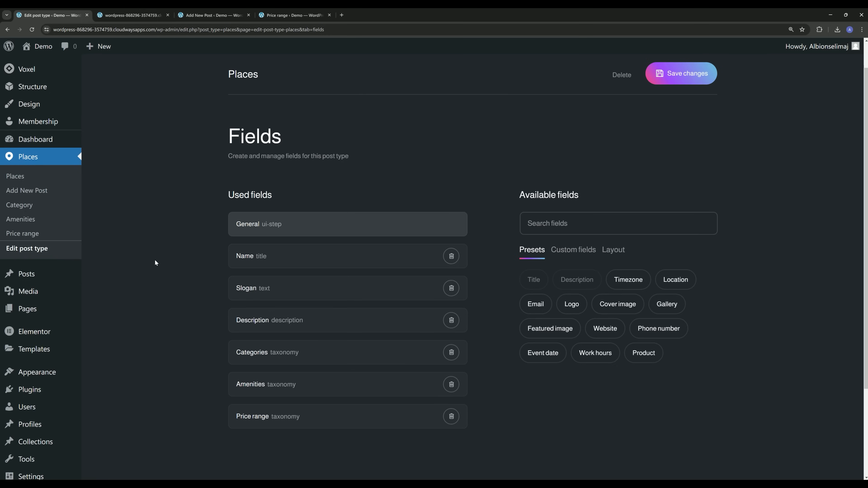
click(592, 230)
text(UI S)
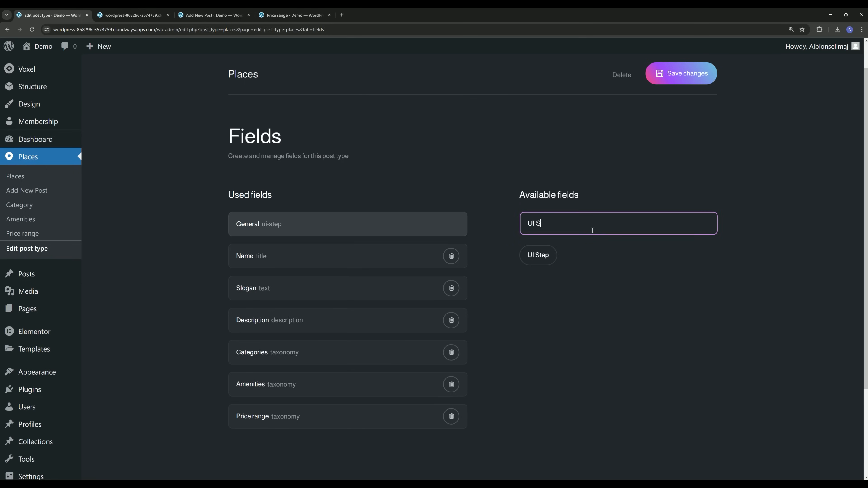
click(539, 261)
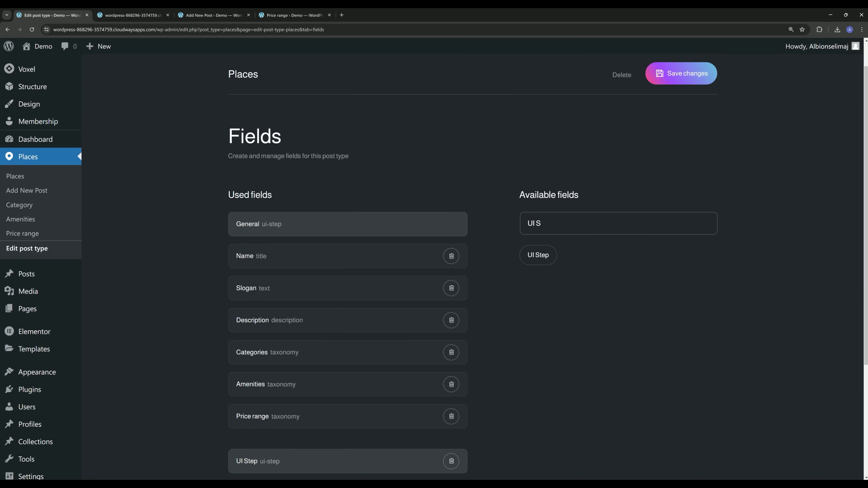
scroll(495, 269, down, 4)
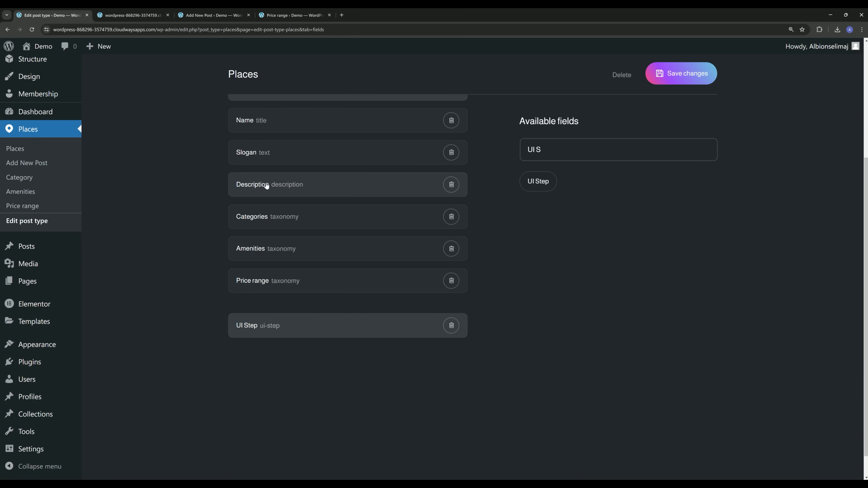
drag(266, 185, 290, 326)
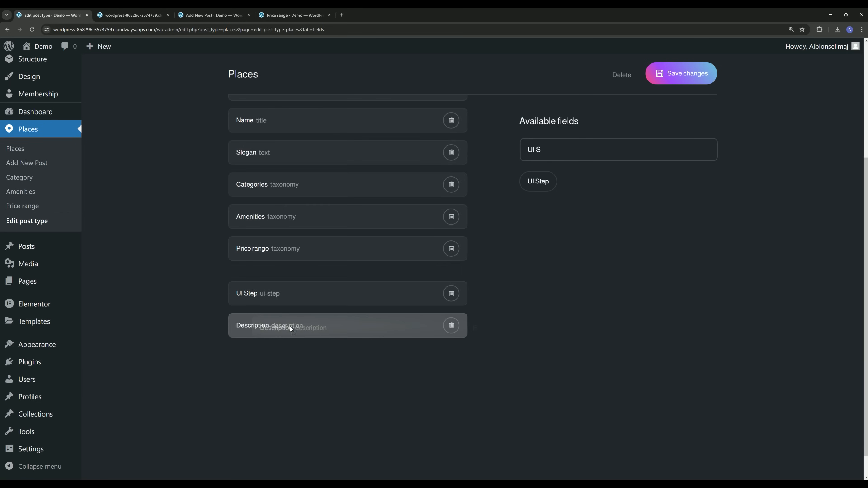
Rename the new step to Details and save it.
click(277, 298)
triple_click(283, 152)
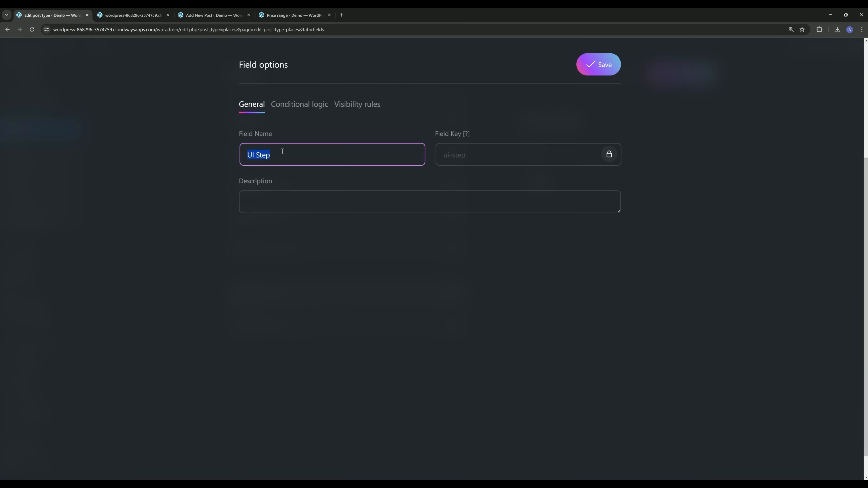
text(dETAI)
key(ctrl+a)
text(Details)
click(599, 65)
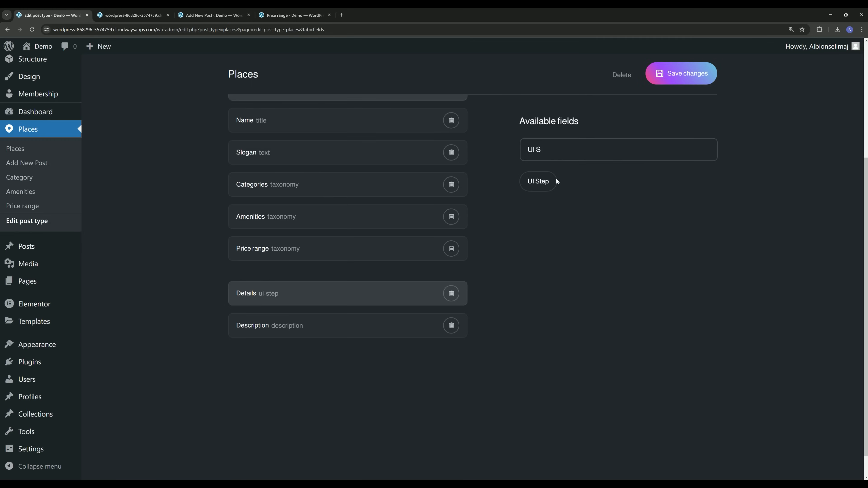
Add a second UI Step and rename it Images.
click(542, 182)
scroll(173, 289, down, 1)
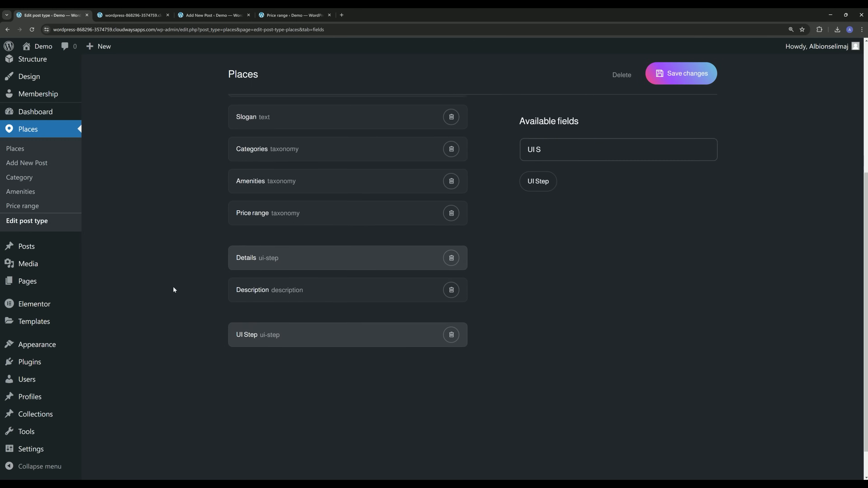
scroll(173, 289, down, 1)
click(268, 303)
click(306, 155)
key(ctrl+a)
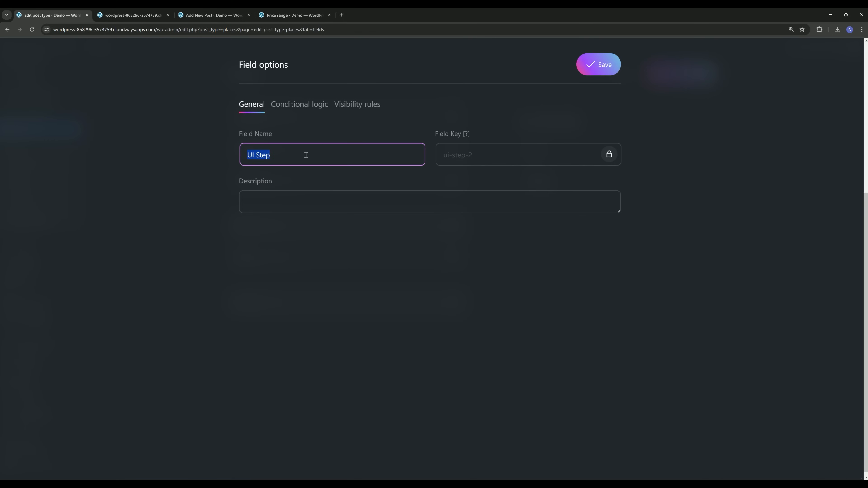
text(Imagte)
key(BackSpace)
text(es)
click(598, 64)
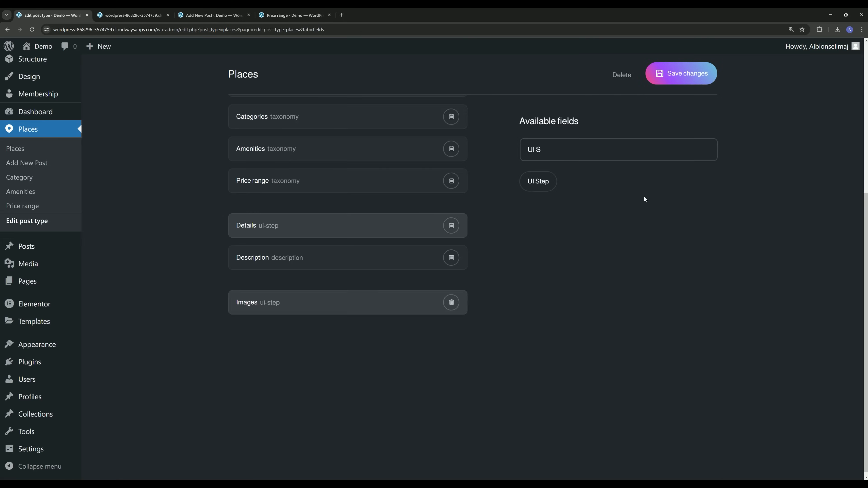
Clear the field search and add the Logo image field.
click(568, 156)
key(BackSpace)
key(BackSpace)
key(BackSpace)
key(BackSpace)
scroll(574, 277, down, 3)
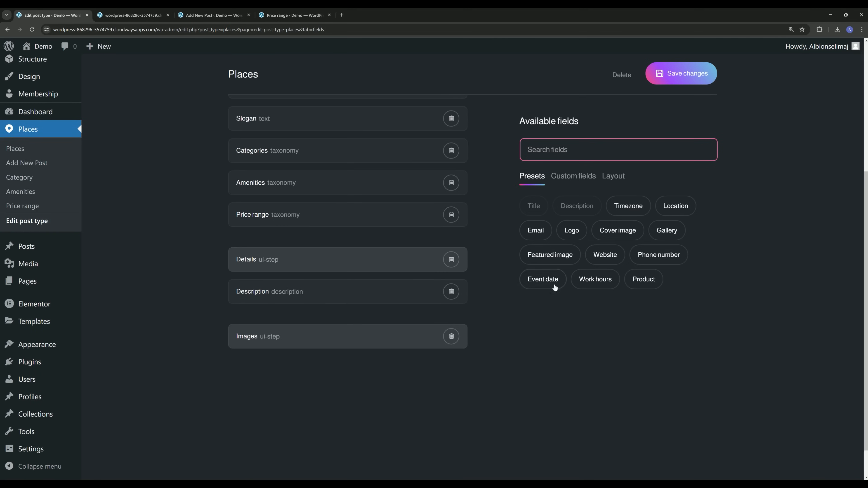
click(570, 234)
Add the Featured image and Gallery fields to the Images step.
click(558, 254)
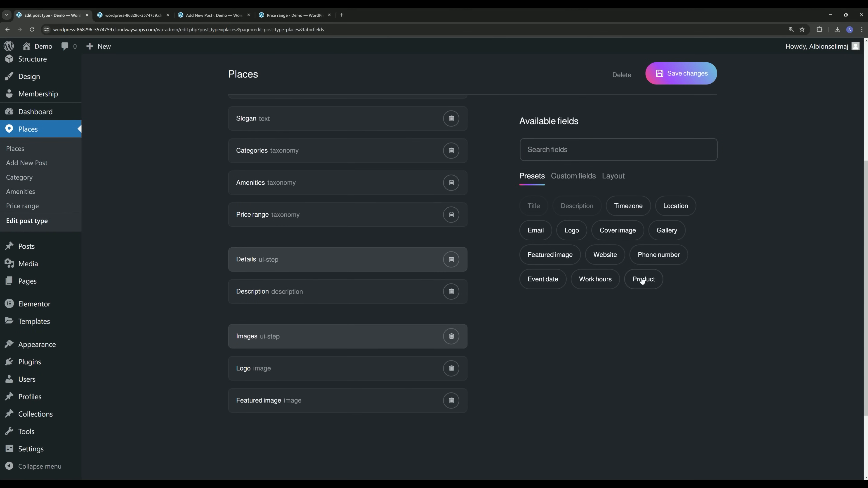
click(667, 230)
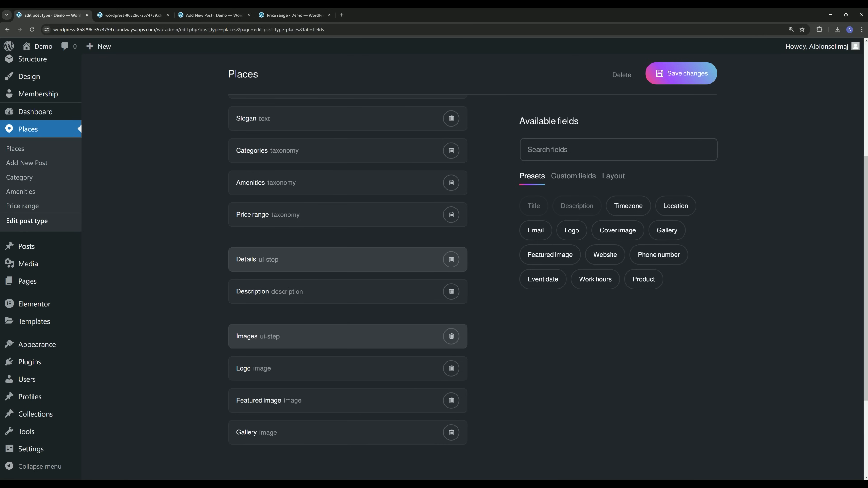
scroll(378, 306, down, 4)
Add a new UI Step named Contact information.
click(571, 149)
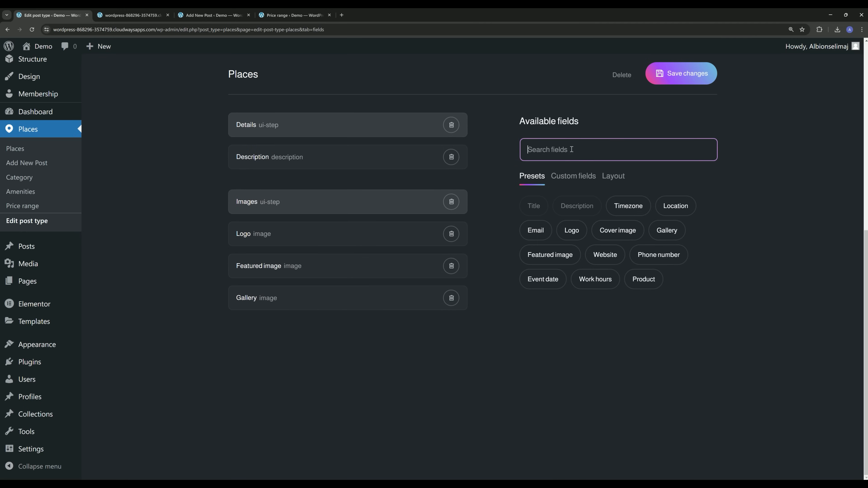
text(ui)
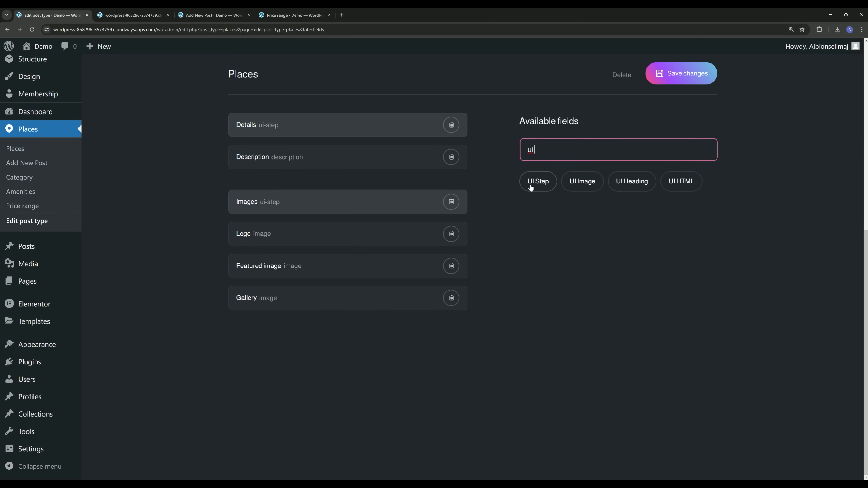
click(537, 181)
click(263, 345)
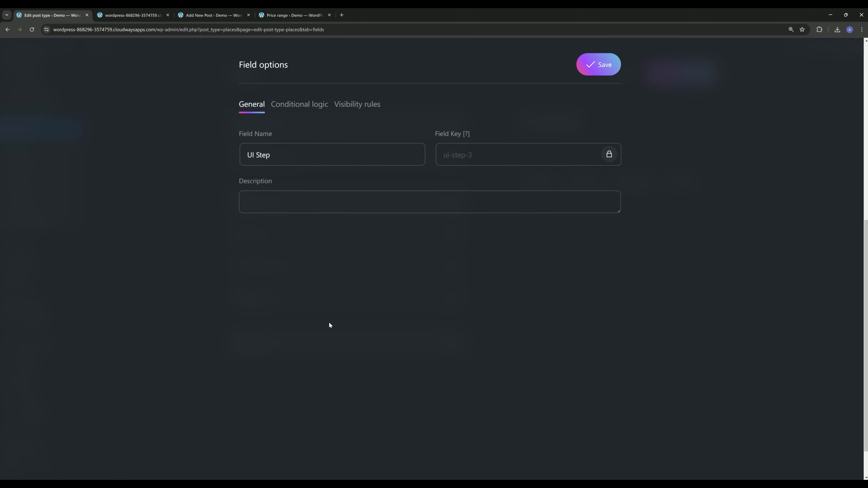
click(277, 159)
triple_click(278, 159)
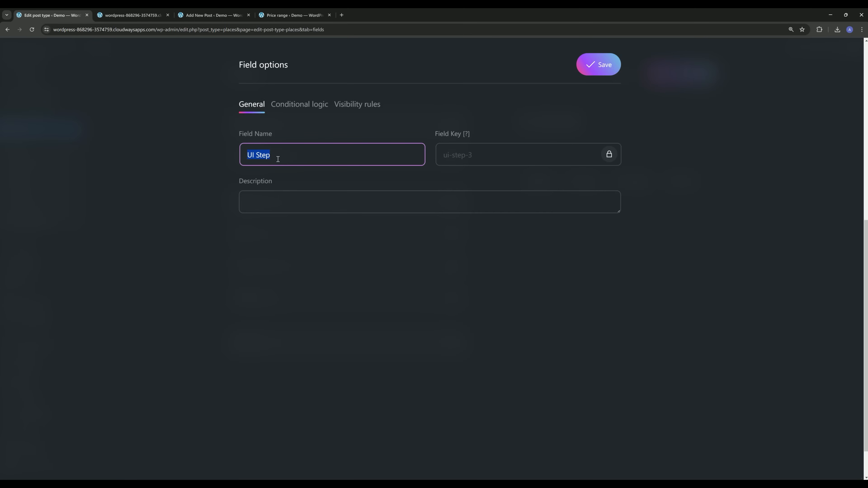
text(Contact information)
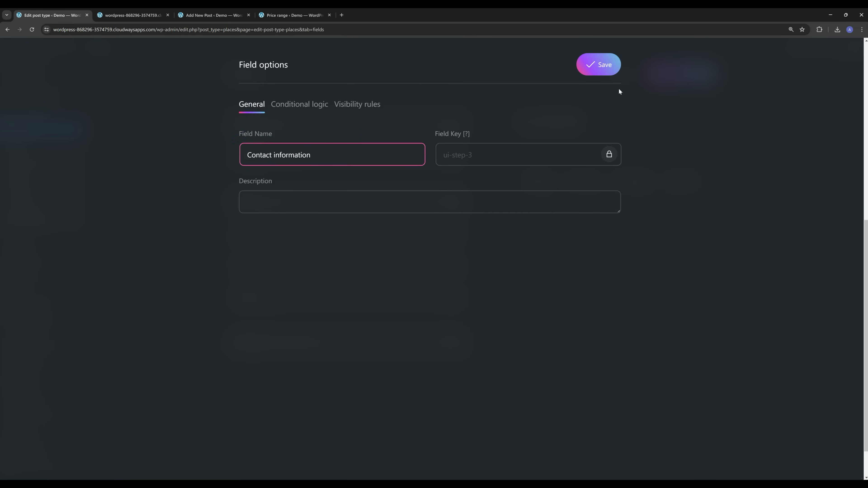
click(602, 68)
Add the Email, Phone number and Website fields under Contact information.
click(565, 150)
key(BackSpace)
key(BackSpace)
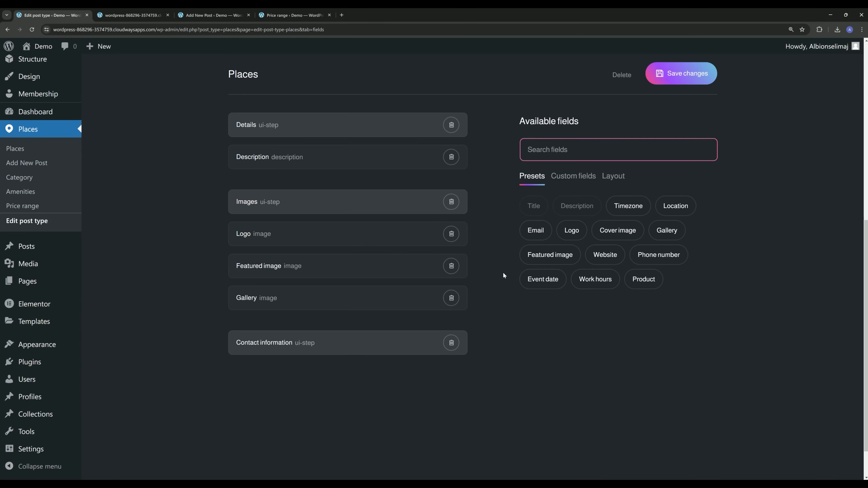
click(536, 231)
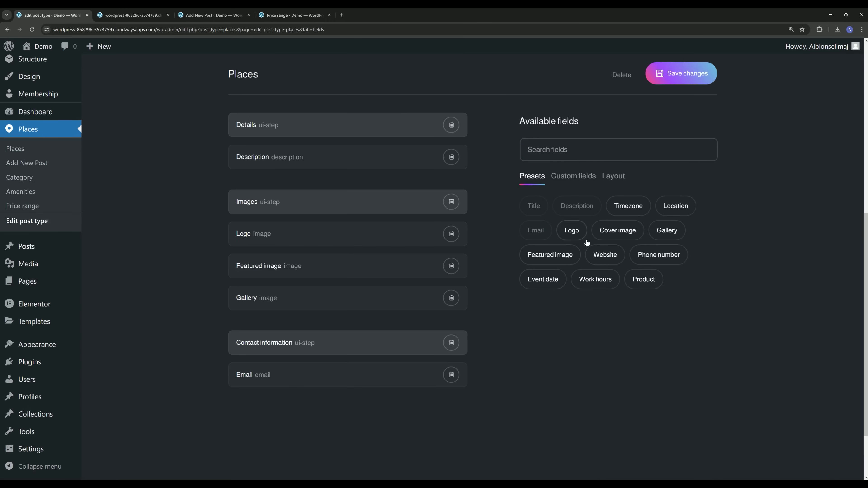
click(666, 262)
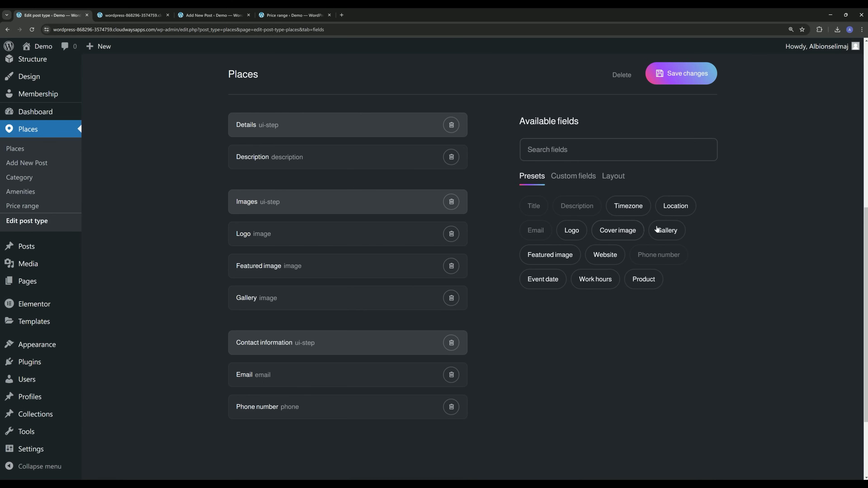
click(605, 254)
click(572, 155)
Add a Work hours step followed by the Work Hours field.
text(ui)
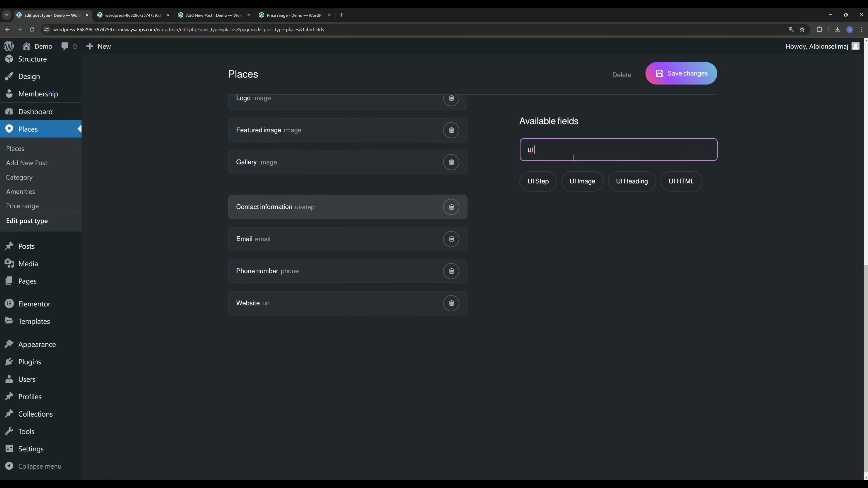
click(538, 181)
click(260, 352)
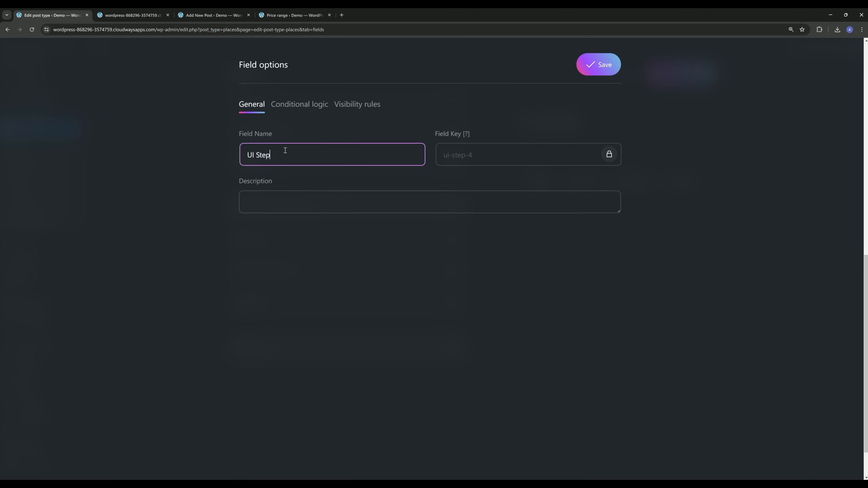
key(ctrl+a)
text(Work hours)
click(608, 73)
double_click(606, 150)
text(work)
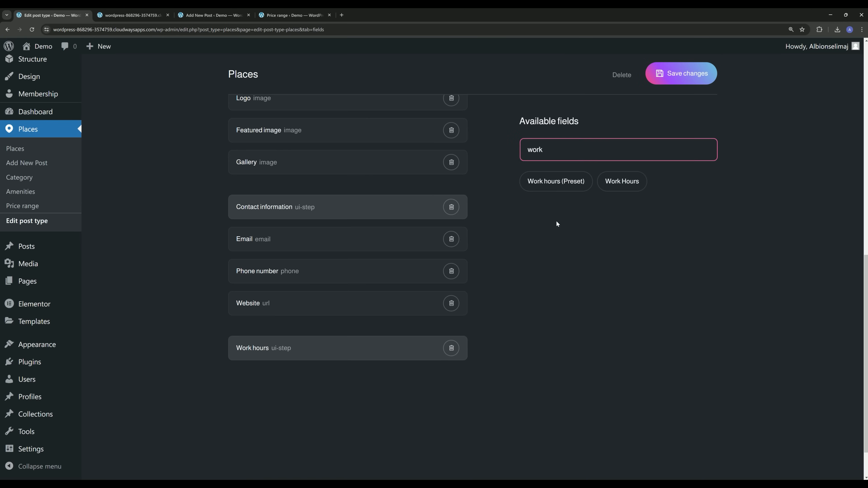
click(557, 187)
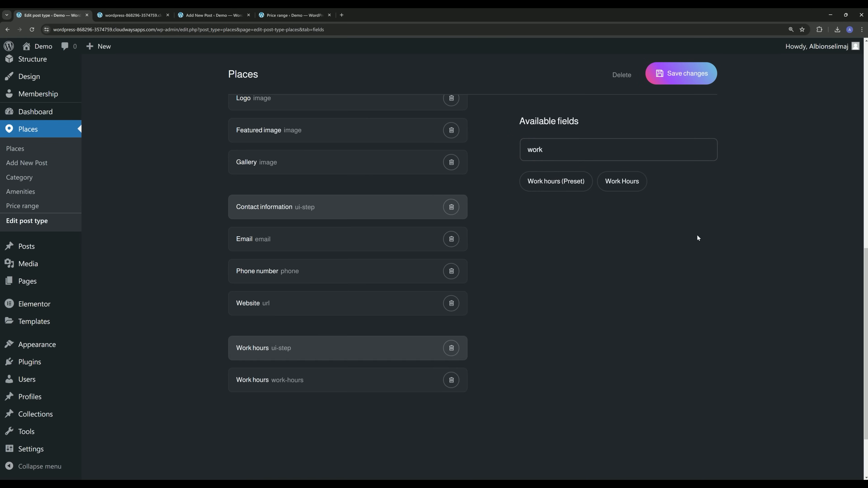
Add another UI Step named Location.
double_click(546, 156)
text(ui)
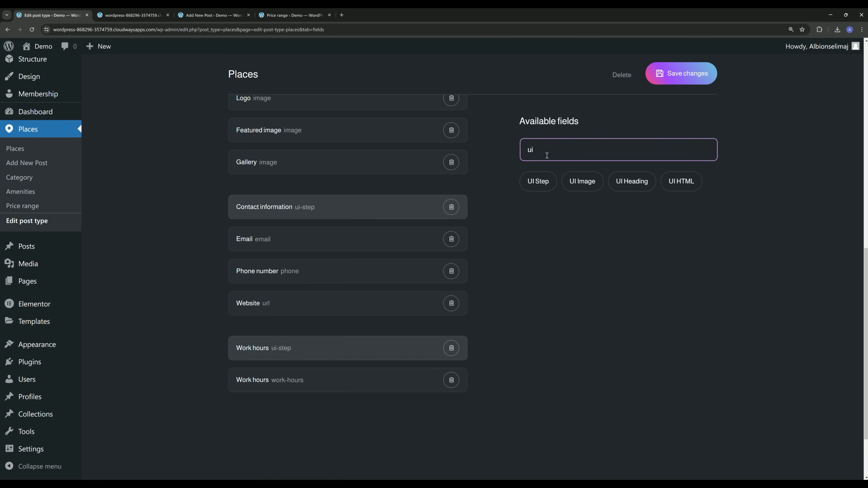
click(537, 180)
scroll(324, 345, down, 4)
click(286, 298)
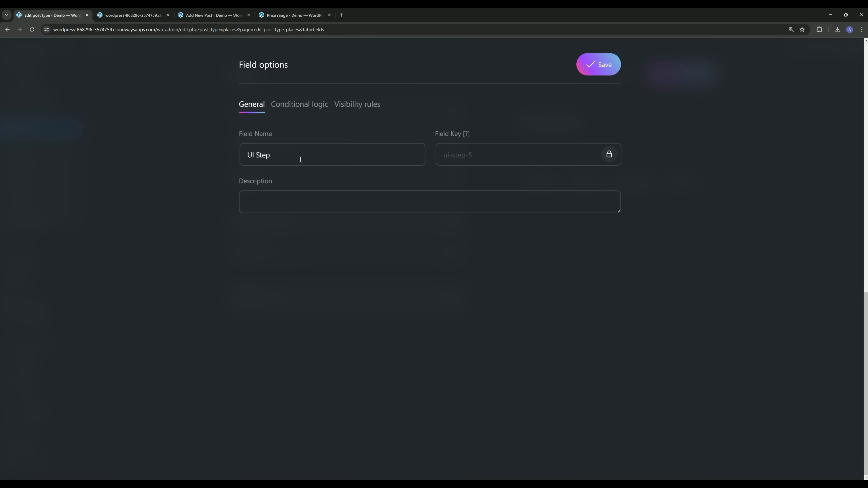
triple_click(301, 160)
text(Location)
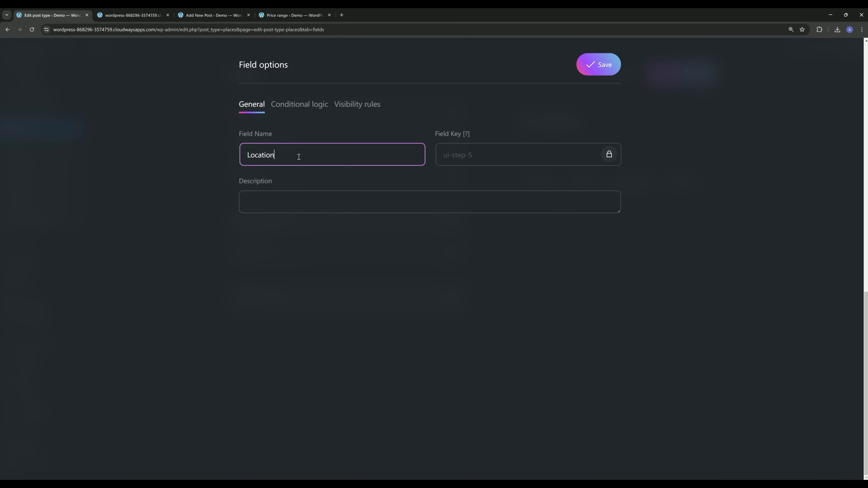
click(605, 70)
Add the Location field and save the Places field changes.
double_click(570, 156)
key(BackSpace)
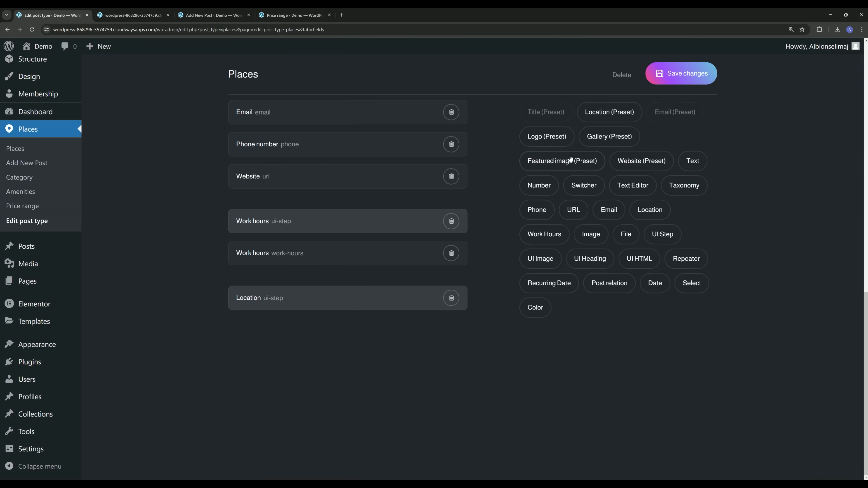
text(location)
click(614, 184)
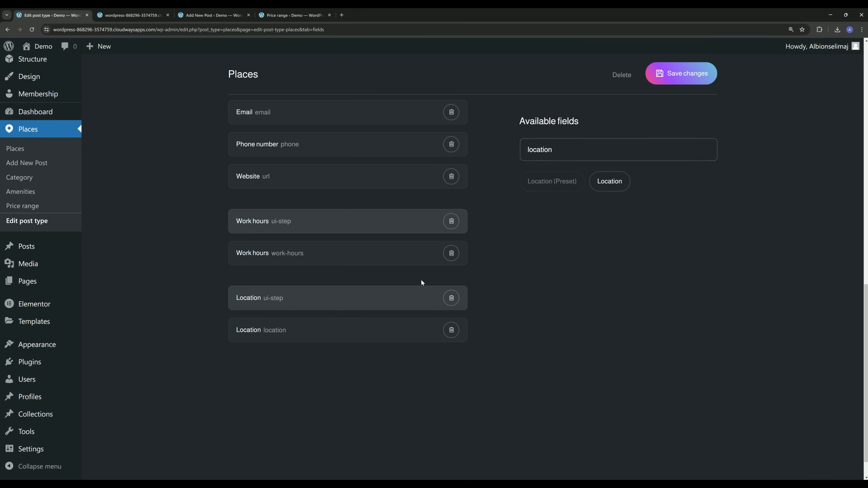
click(665, 77)
Review the Used fields list, then go back to the Add New Post page.
scroll(472, 206, down, 3)
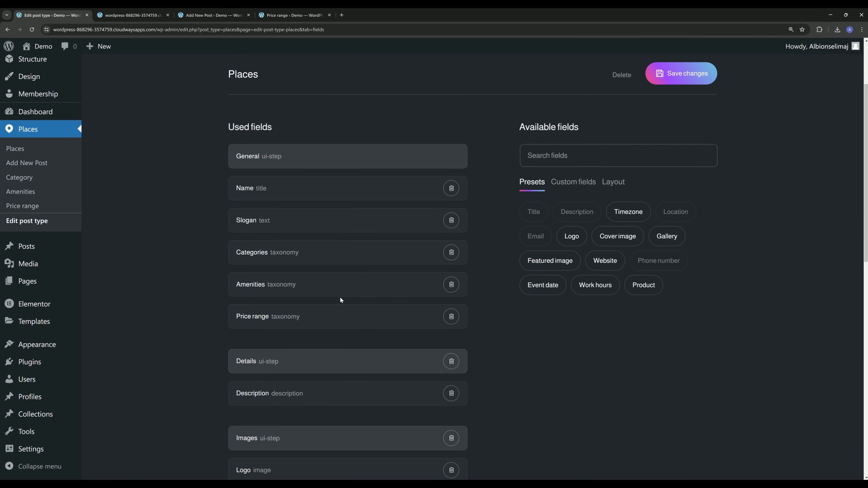
scroll(341, 303, down, 7)
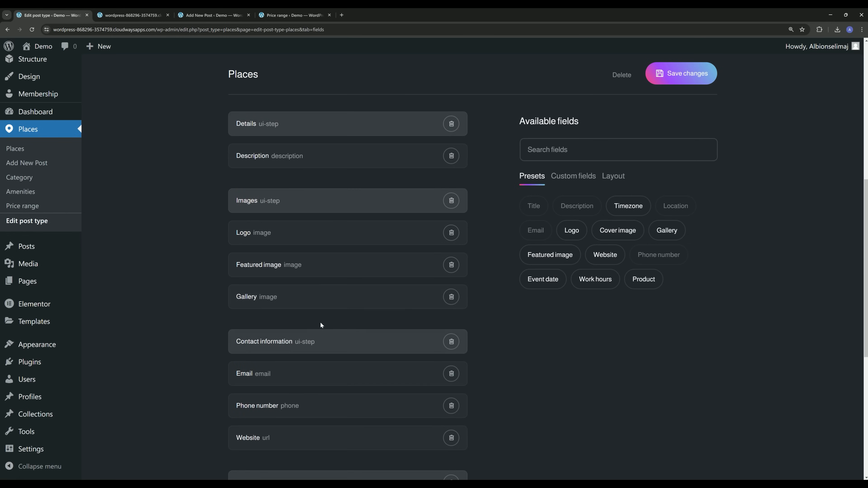
scroll(309, 273, down, 5)
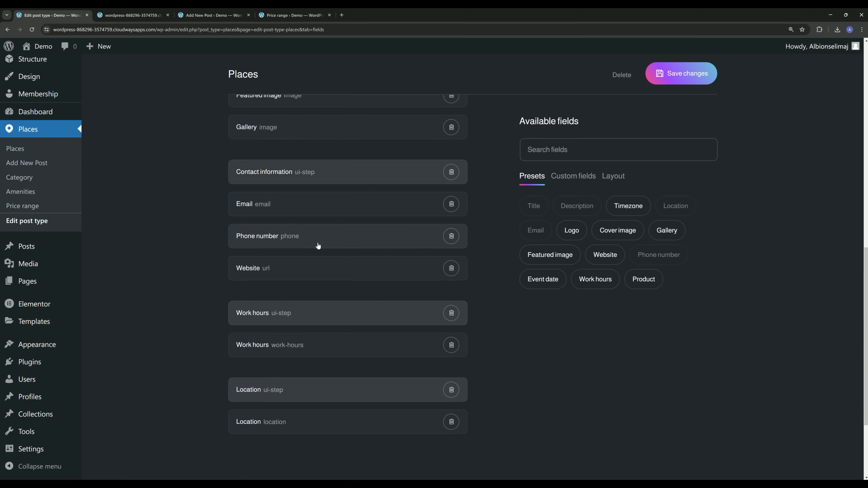
scroll(396, 258, up, 11)
scroll(396, 258, up, 4)
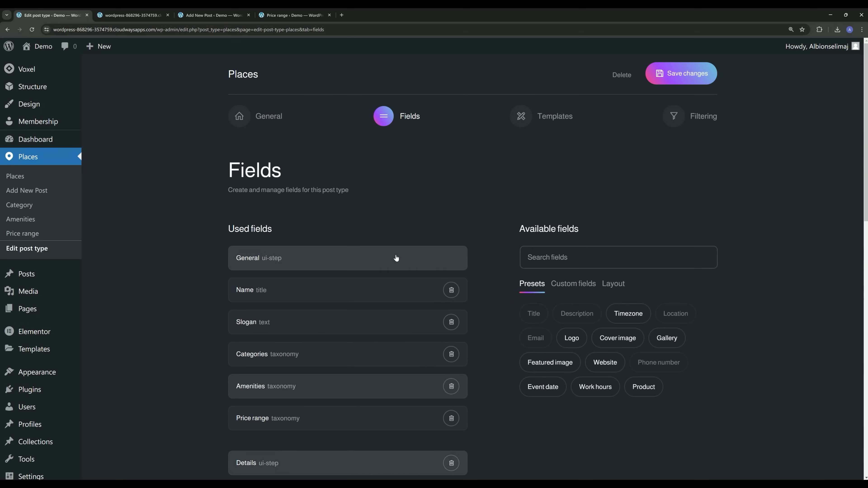
scroll(380, 287, down, 12)
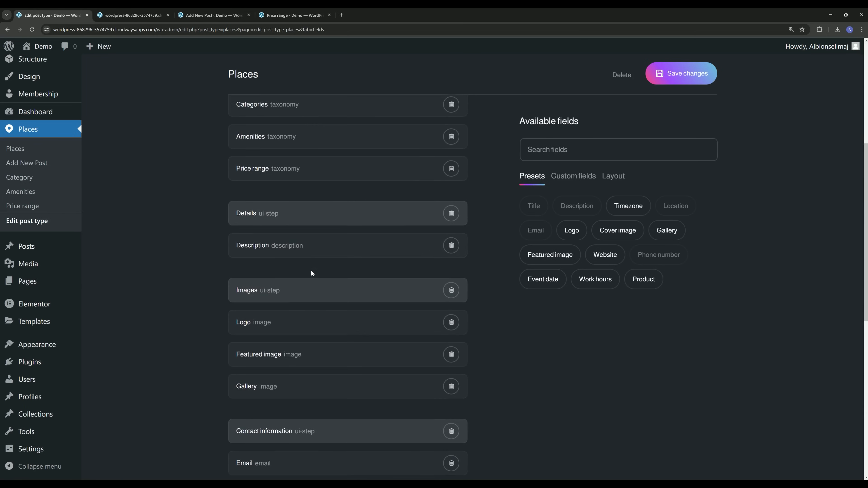
scroll(311, 273, up, 11)
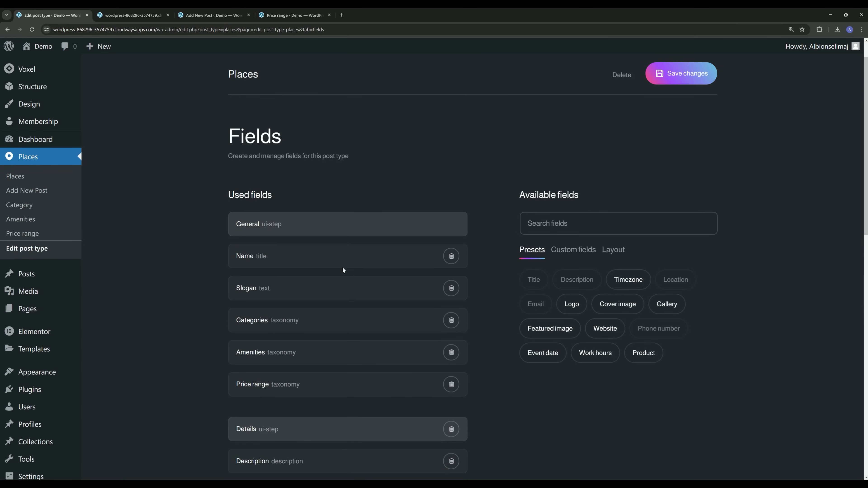
click(197, 19)
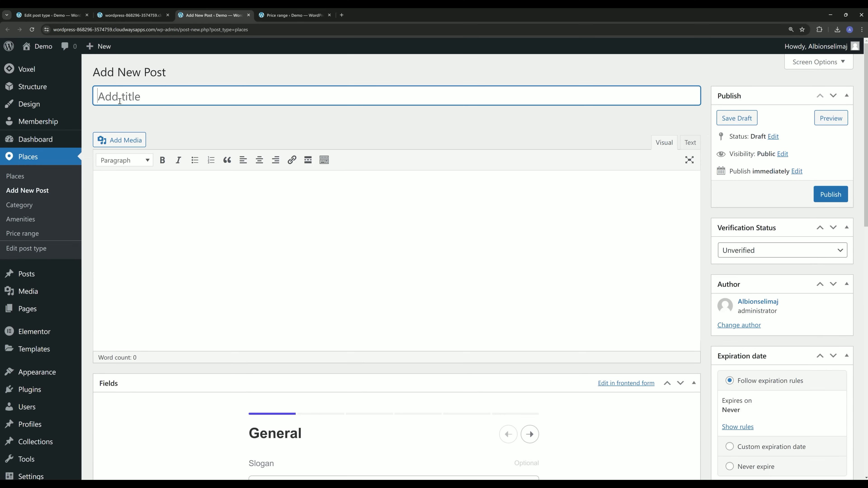
Page forward through the form steps to Location and back to General.
scroll(315, 167, down, 9)
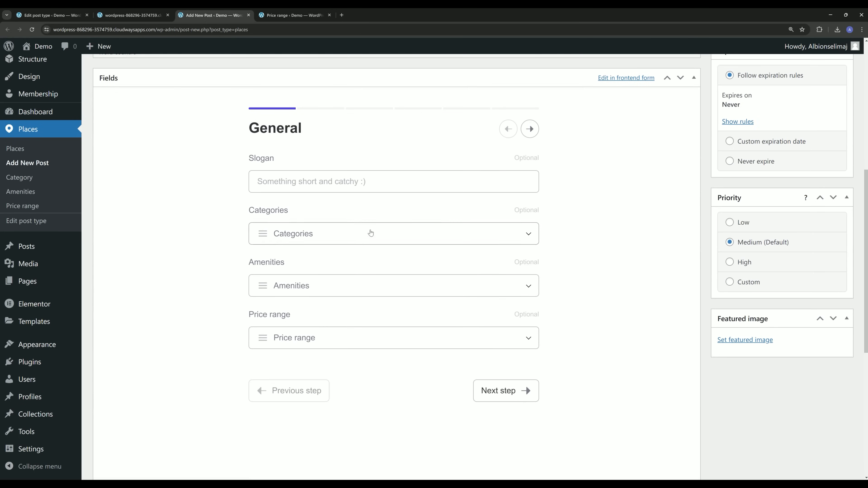
click(530, 130)
click(530, 130)
click(530, 130)
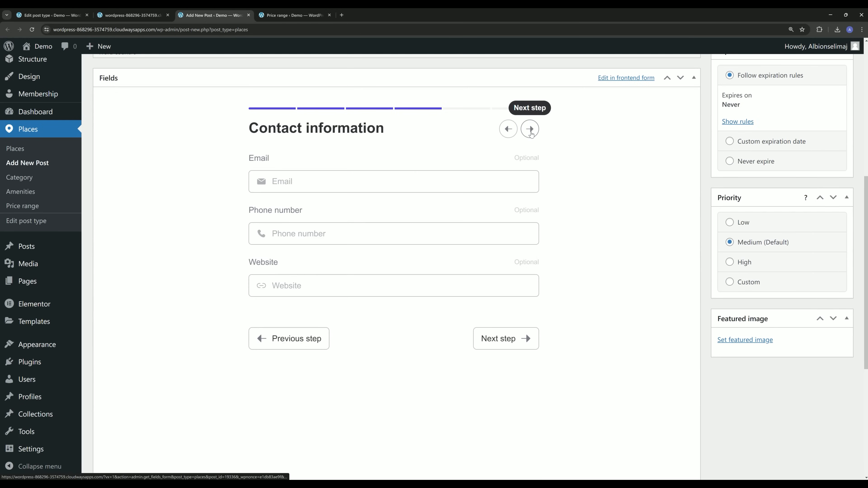
click(530, 131)
click(530, 130)
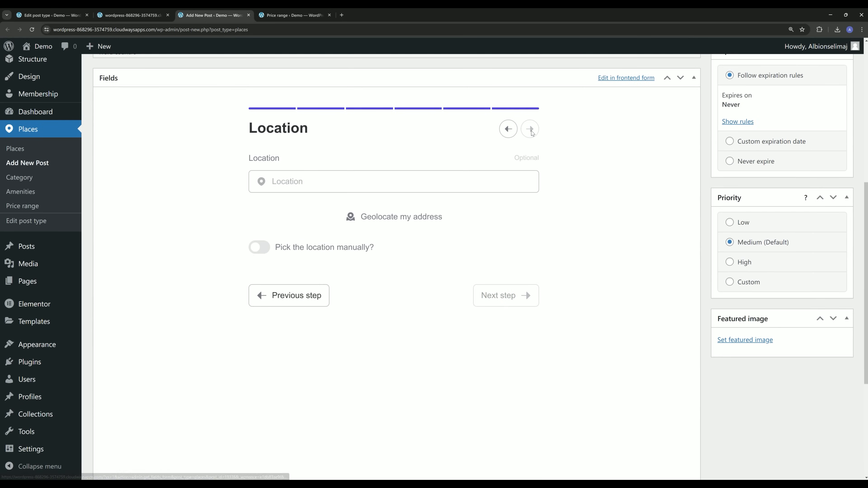
click(508, 130)
click(507, 129)
double_click(508, 129)
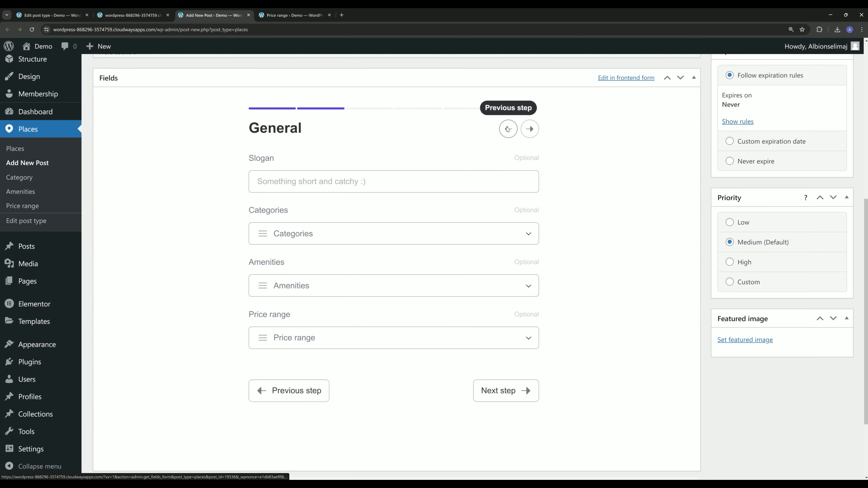
click(508, 129)
click(439, 142)
Move the form to the Details step and title the post 'The Balanced Table'.
scroll(465, 201, up, 2)
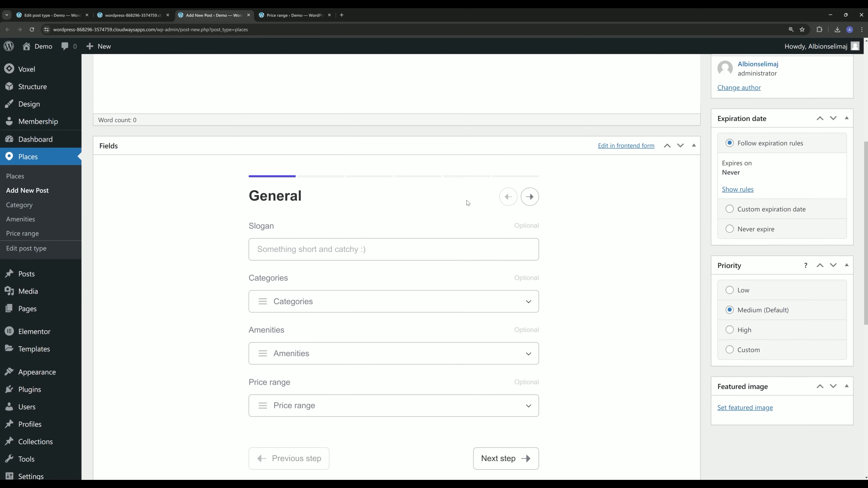
scroll(479, 272, up, 4)
scroll(479, 272, up, 1)
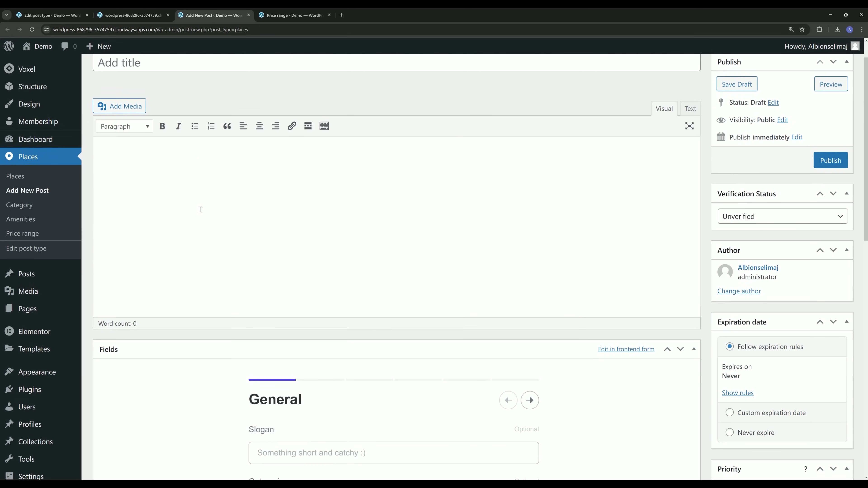
scroll(236, 223, up, 1)
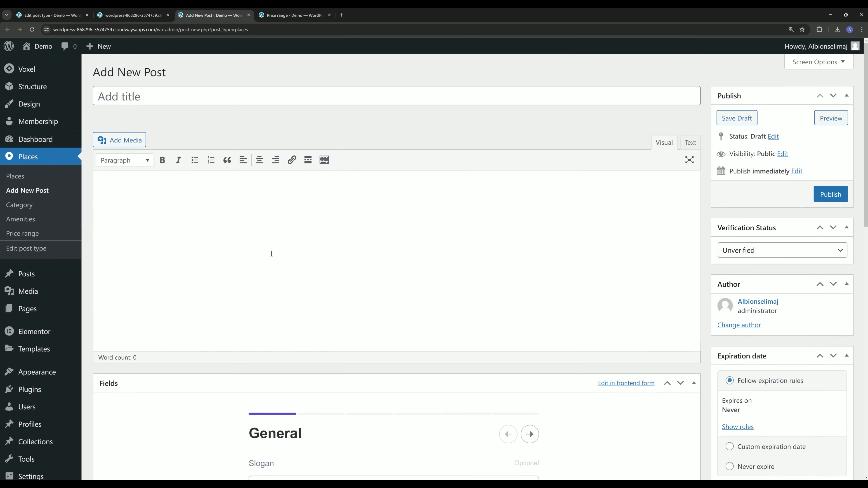
scroll(271, 254, down, 6)
click(530, 231)
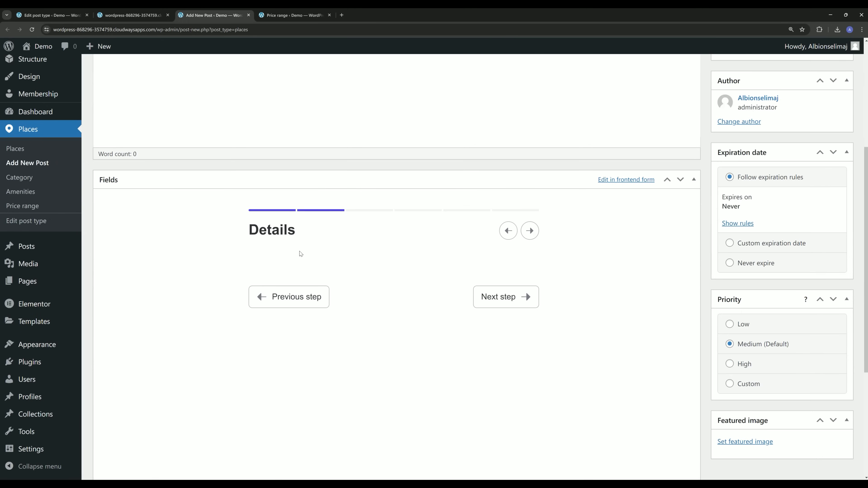
scroll(307, 266, up, 5)
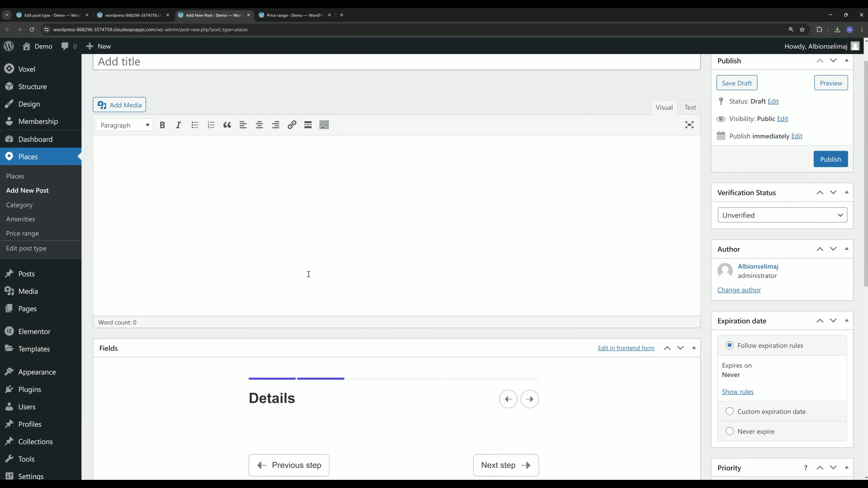
scroll(296, 298, up, 1)
scroll(296, 297, down, 2)
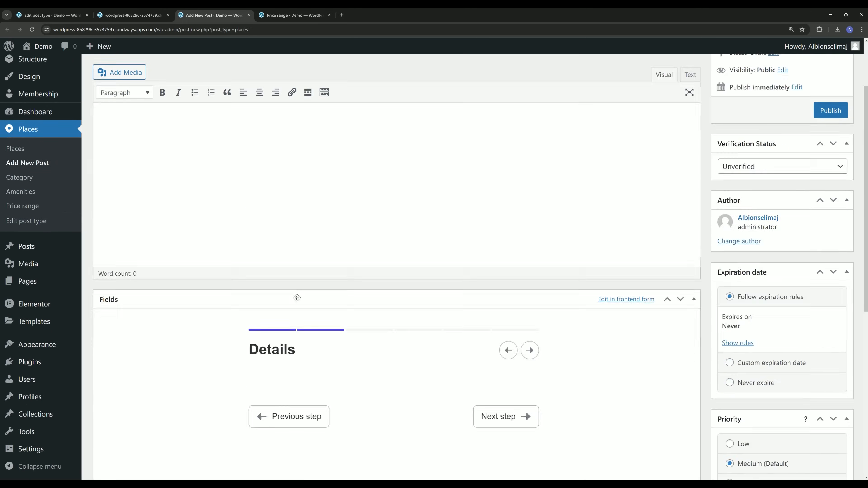
scroll(342, 297, up, 2)
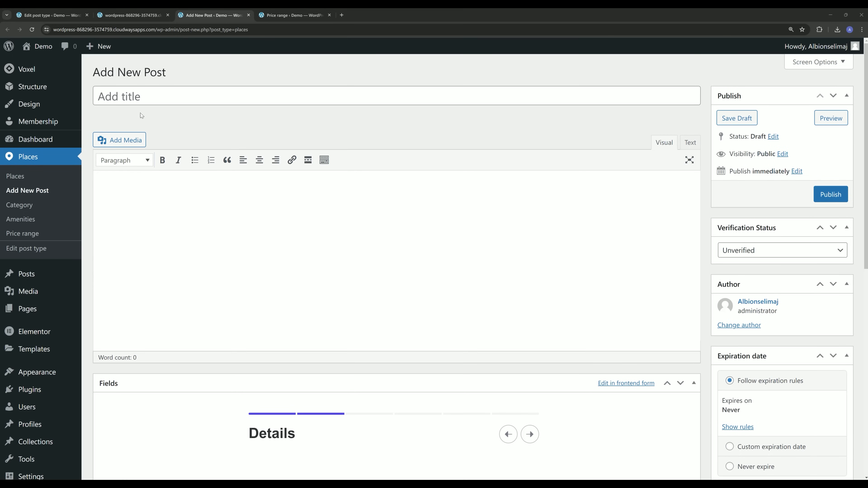
click(156, 99)
text(The Balanced Table)
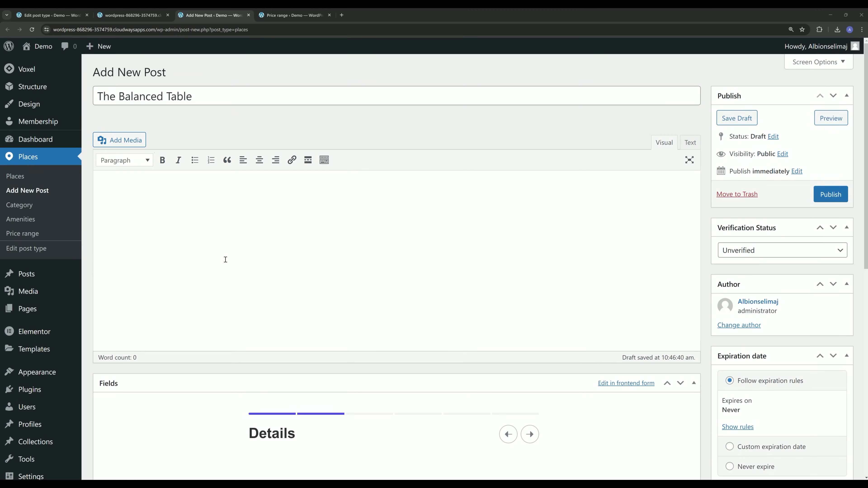
Paste the two-paragraph body text, and paste the slogan into the General step.
click(325, 300)
text(Am terminated it excellence invitation projection as. She graceful shy believed distance use nay. Lively is people so basket ladies window expect. Supply as so period it enough income he genius. Themselves acceptance bed sympathize get dissimilar way admiration son. Design for are edward regret met lovers. This are calm case roof and. Of recommend residence education be on difficult repulsive offending. Judge views had mirth table seems great him for her. Alone all happy asked begin fully stand own get.)
scroll(386, 323, down, 6)
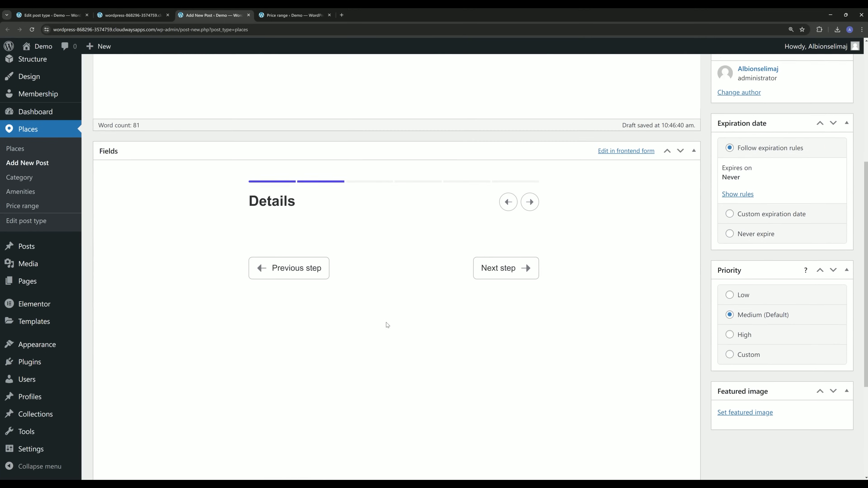
click(507, 202)
scroll(486, 225, down, 2)
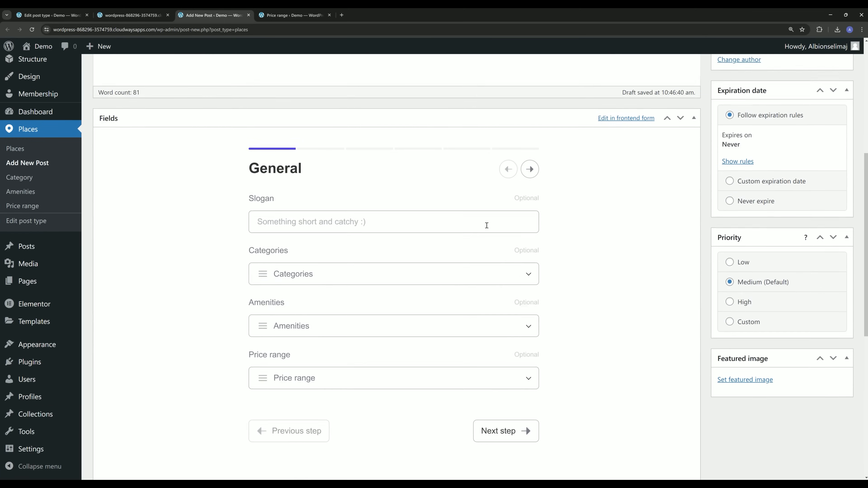
click(345, 181)
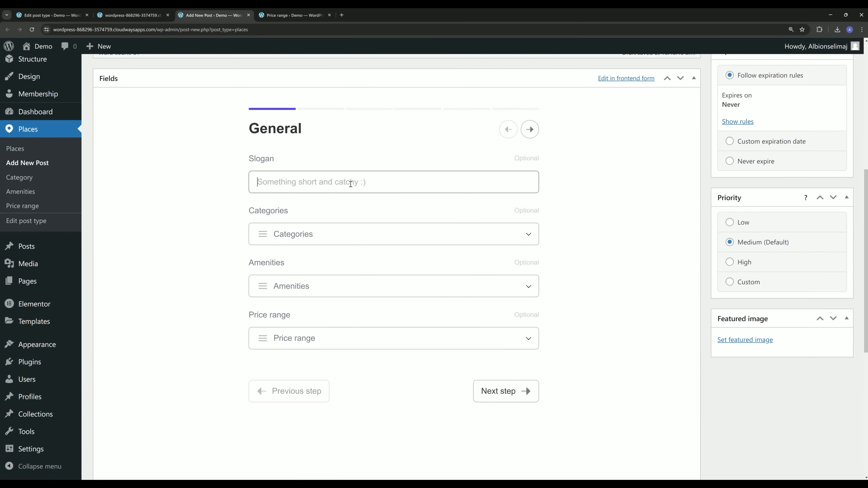
text(It's not that balanced when you think about it)
Tick the Restaurants category and the Coupons, Credit Cards, Parking, Pets allowed and WiFi amenities.
click(329, 239)
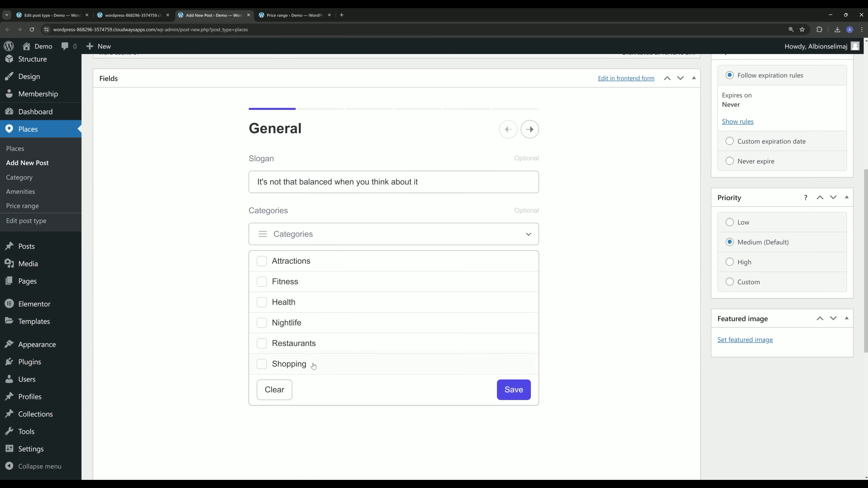
click(300, 344)
click(513, 389)
click(323, 292)
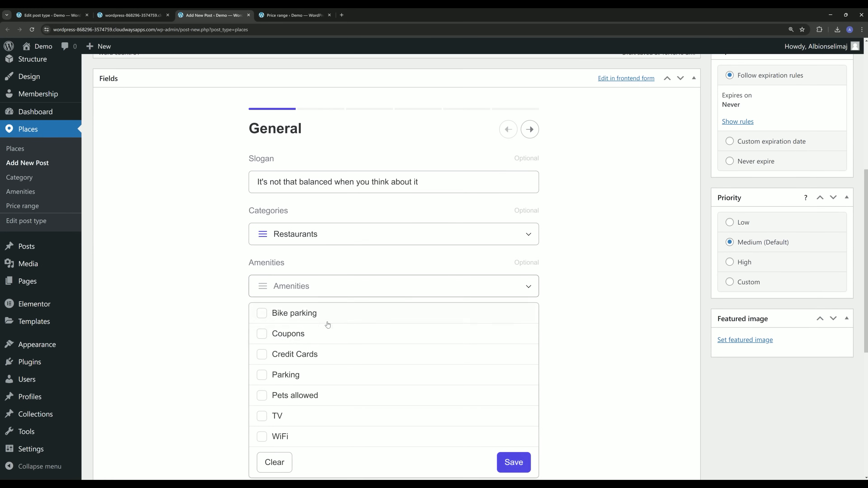
scroll(235, 268, down, 1)
click(287, 299)
click(288, 320)
click(288, 341)
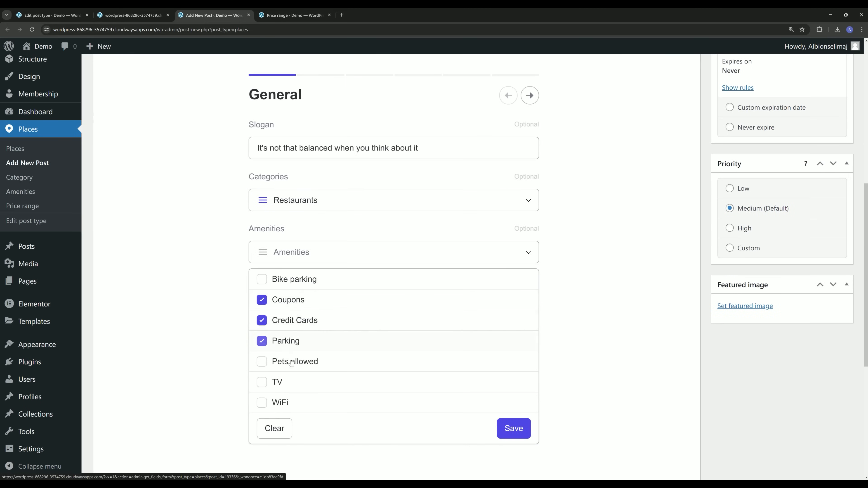
click(290, 361)
click(280, 402)
click(513, 428)
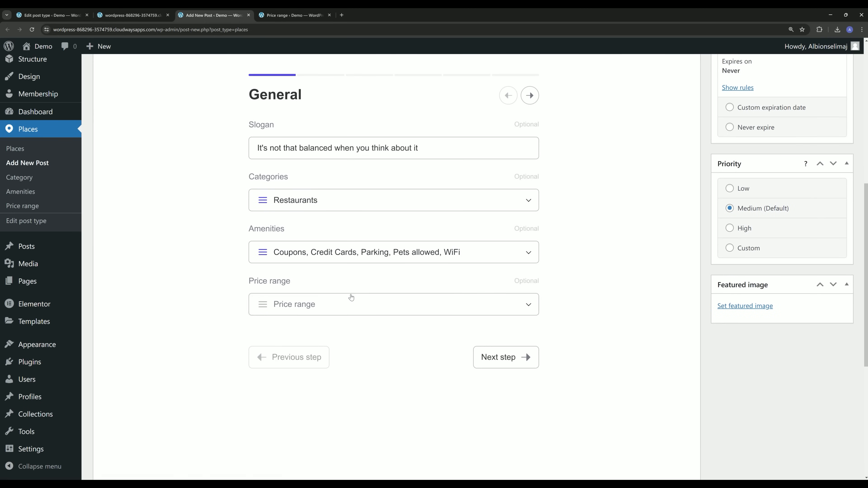
Set the price range to $$ and move to the next form step.
click(344, 305)
click(288, 351)
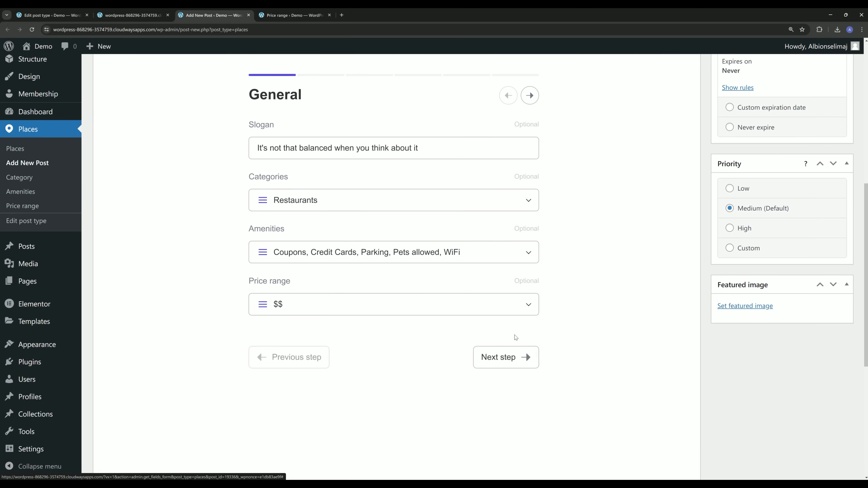
click(513, 361)
scroll(521, 347, up, 4)
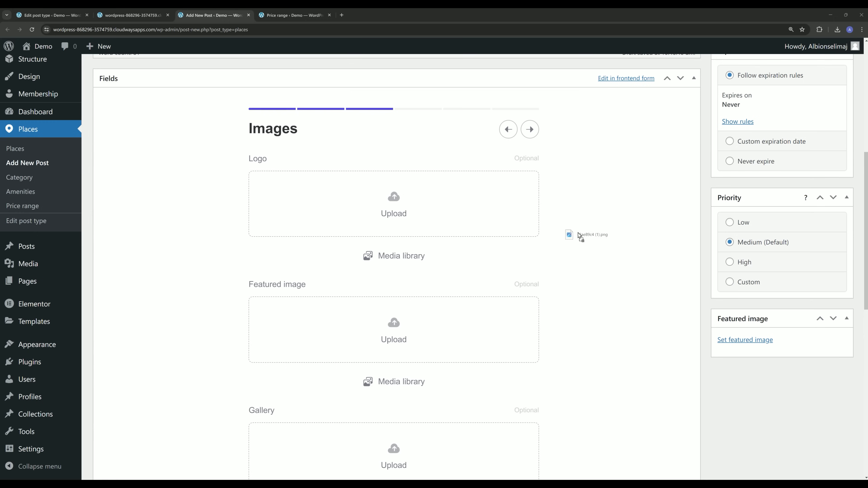
Add the logo, featured image and gallery photos on the Images step.
drag(581, 236, 435, 208)
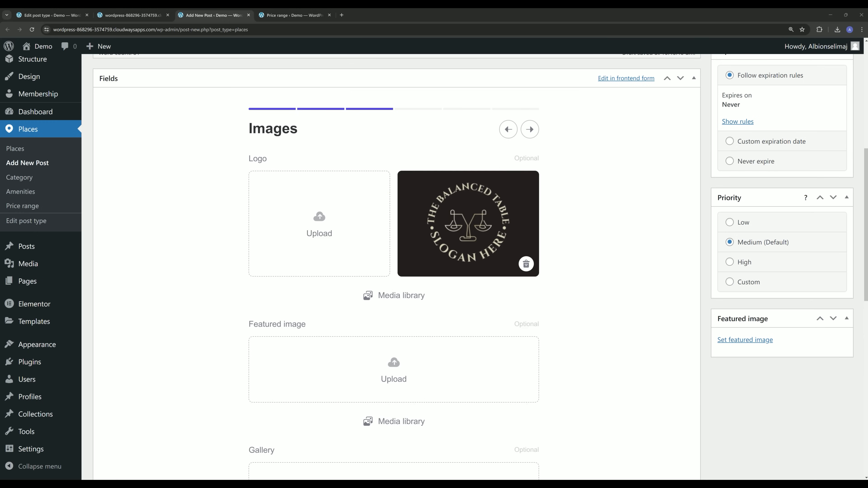
drag(638, 336, 459, 378)
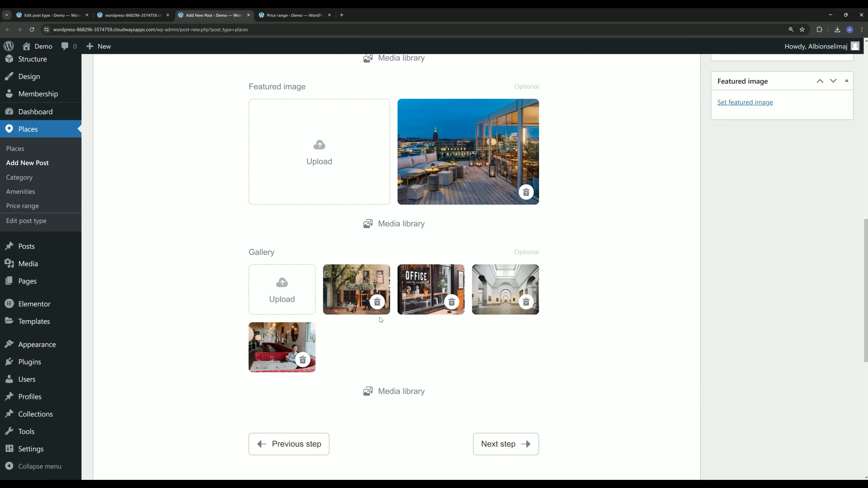
scroll(619, 291, up, 3)
scroll(619, 291, up, 10)
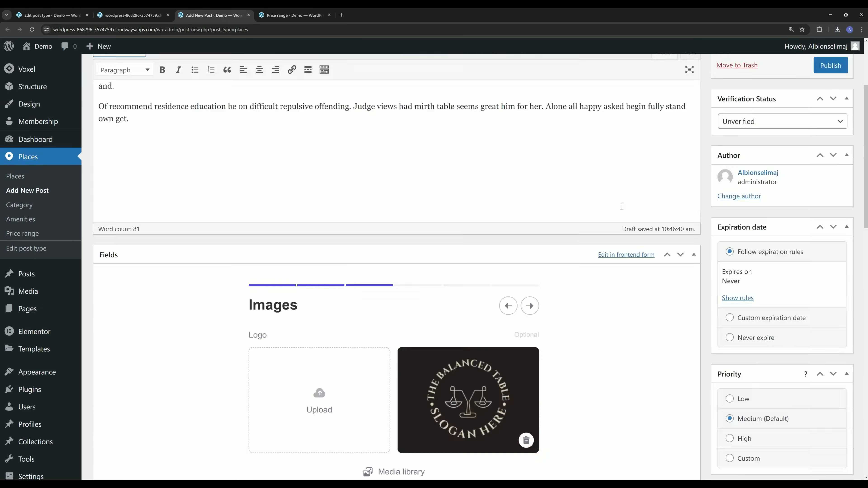
scroll(500, 306, down, 5)
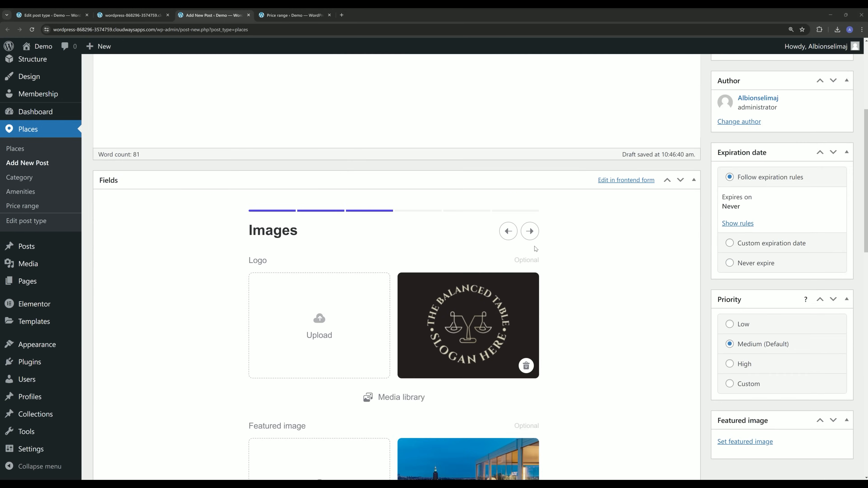
click(530, 231)
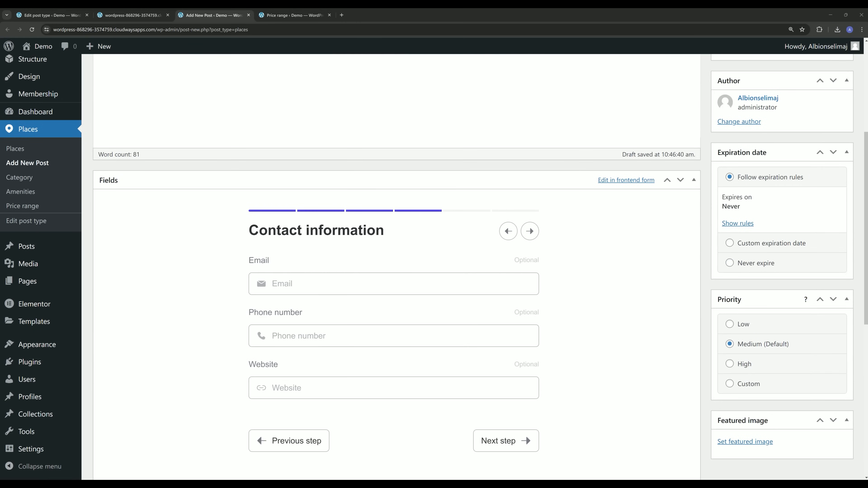
click(304, 287)
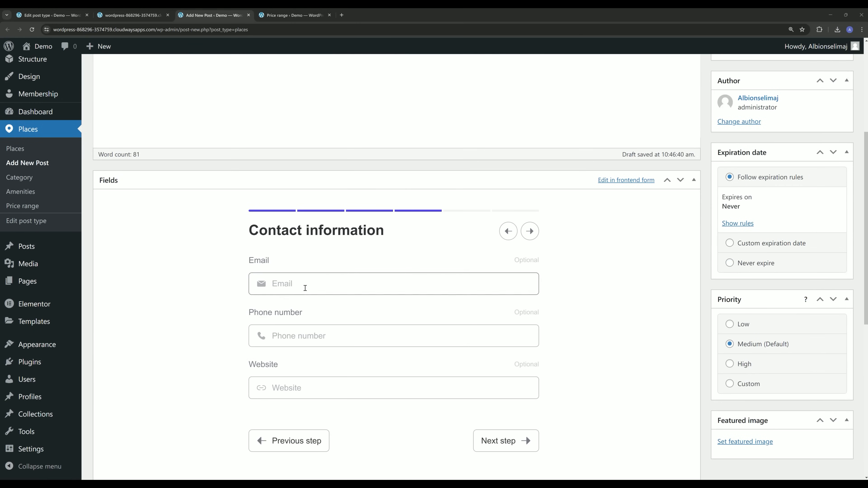
text(test@test.de)
click(338, 334)
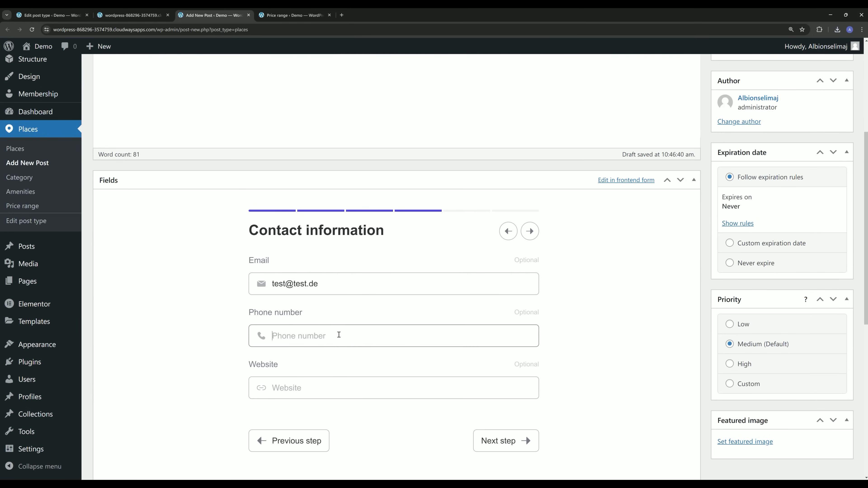
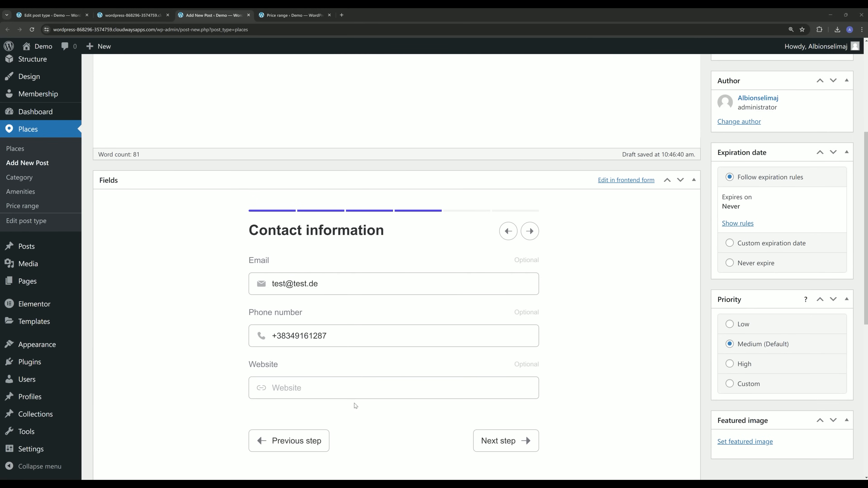
click(362, 386)
text(http://www.getvoxel.io)
click(530, 231)
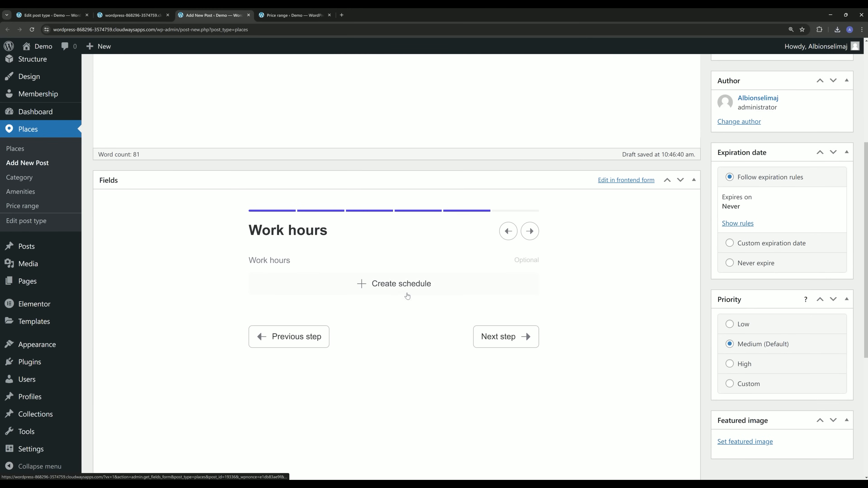
Create a Monday–Friday work-hours schedule set to Open all day.
click(380, 289)
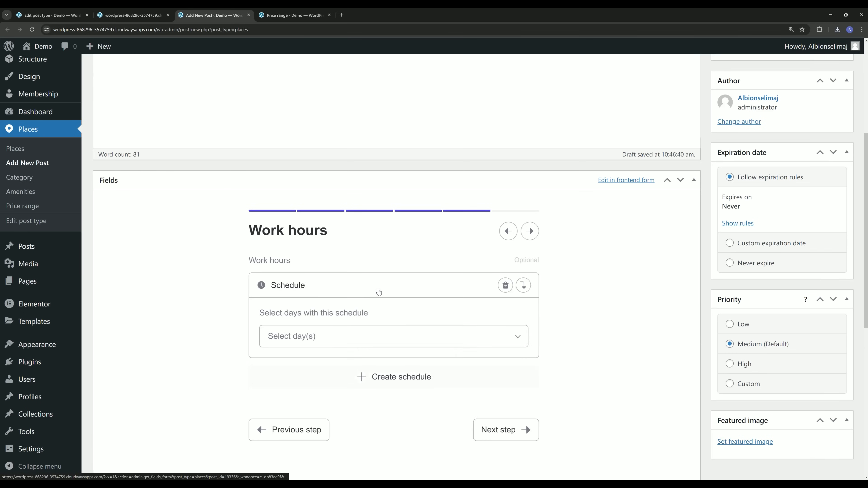
scroll(356, 292, down, 4)
click(341, 201)
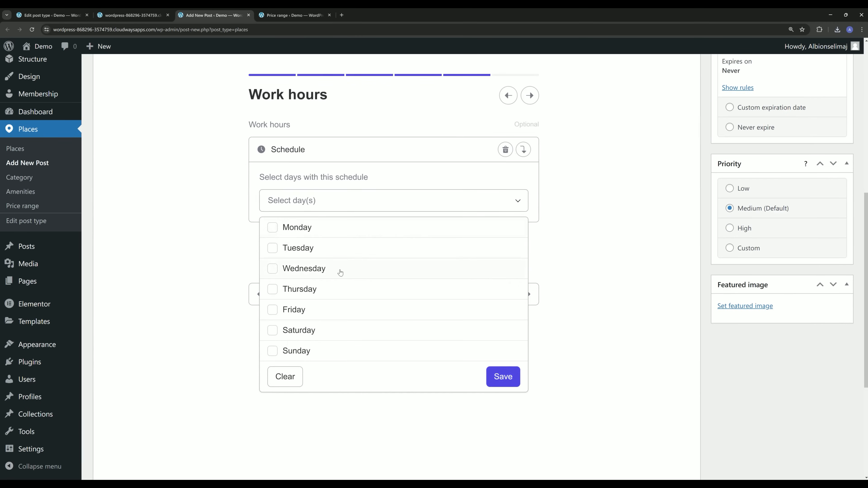
click(286, 228)
click(288, 248)
click(290, 268)
click(290, 289)
click(291, 309)
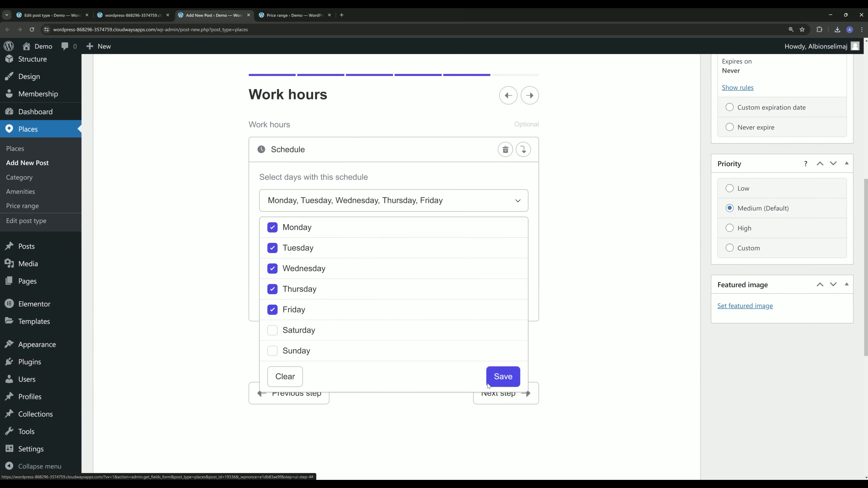
click(502, 379)
click(315, 250)
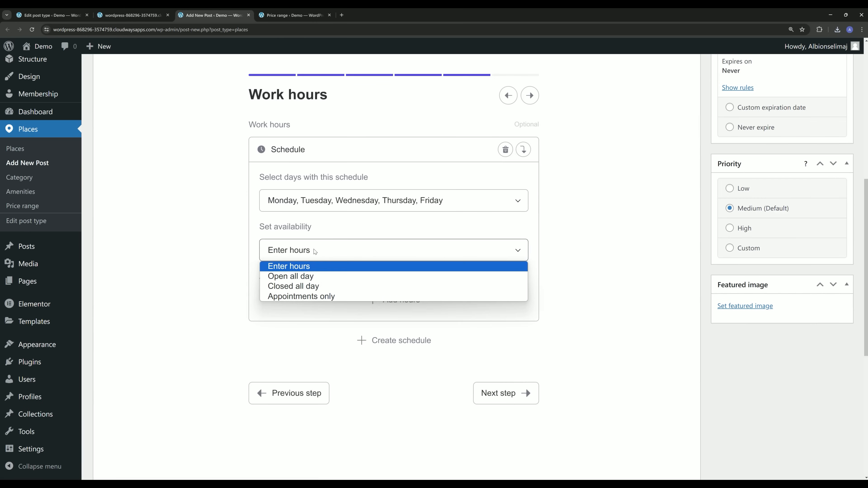
click(301, 277)
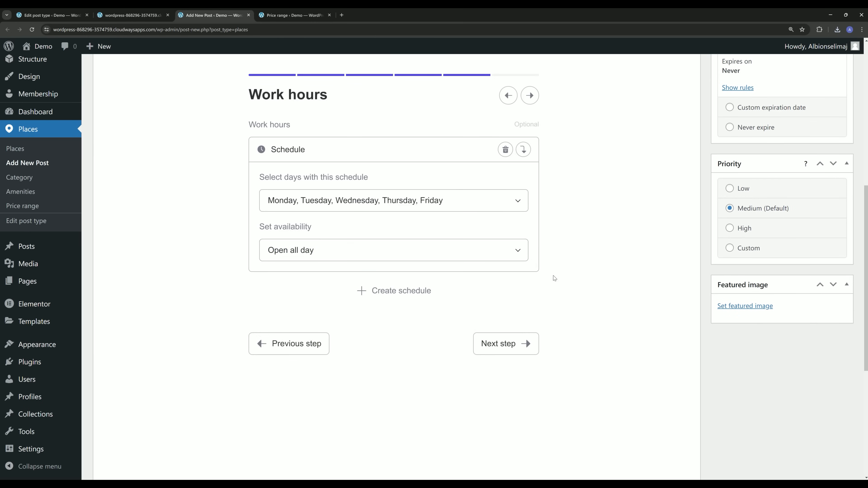
Add a second schedule for Saturday and Sunday set to Closed all day.
click(410, 291)
scroll(334, 290, down, 2)
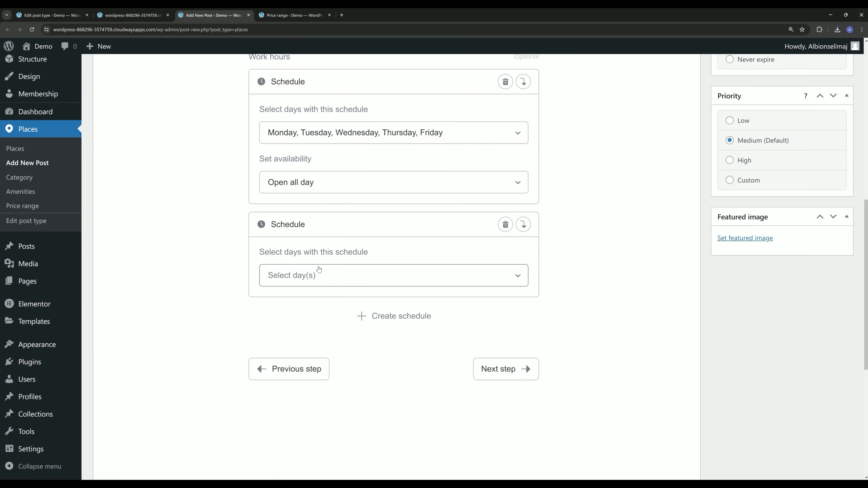
click(318, 273)
click(300, 304)
click(299, 324)
click(492, 355)
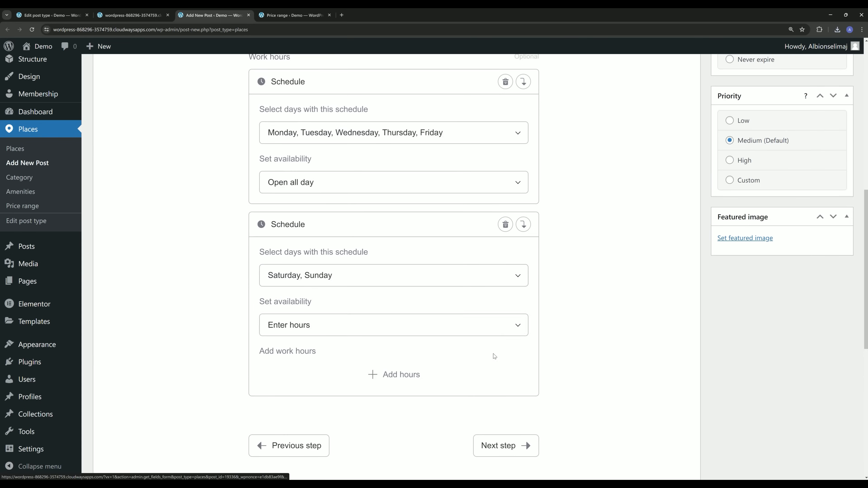
click(329, 326)
click(323, 359)
scroll(322, 360, up, 6)
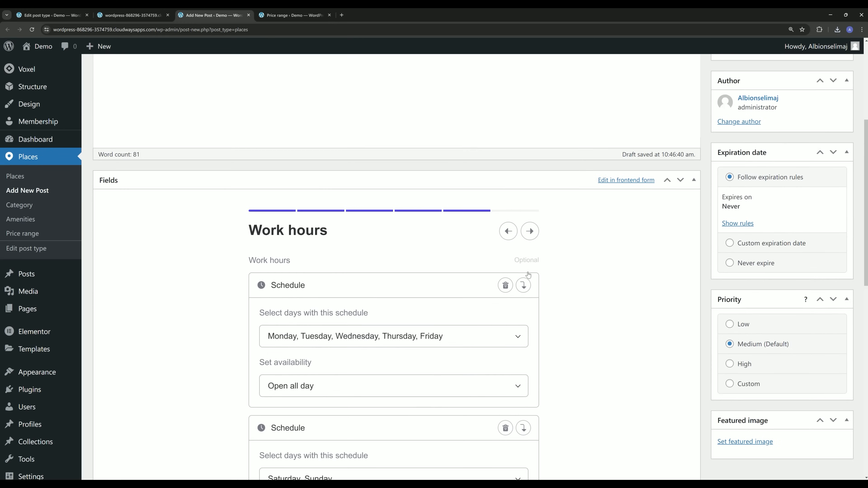
click(529, 232)
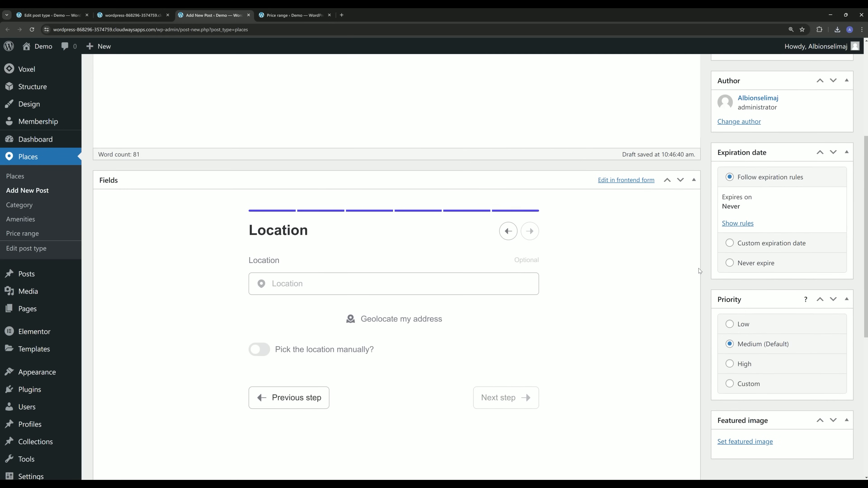
Publish 'The Balanced Table' from the top of the Add New Post screen.
scroll(664, 271, down, 5)
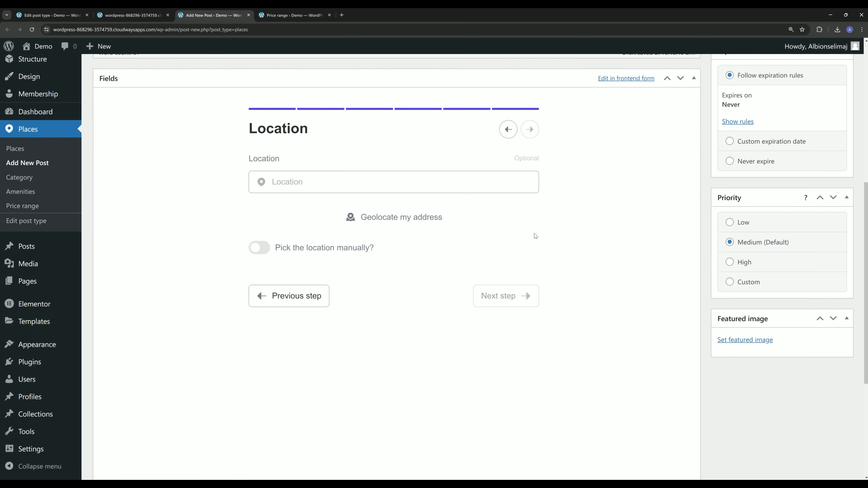
scroll(540, 236, up, 7)
scroll(512, 255, down, 5)
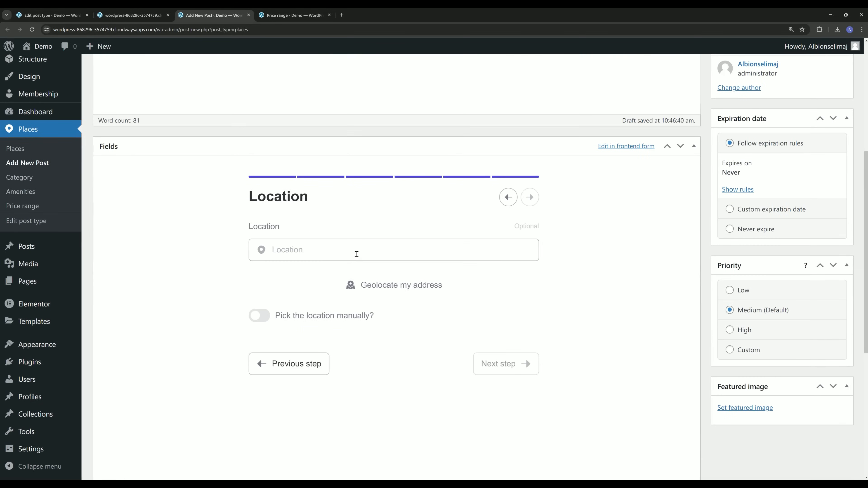
scroll(379, 243, up, 1)
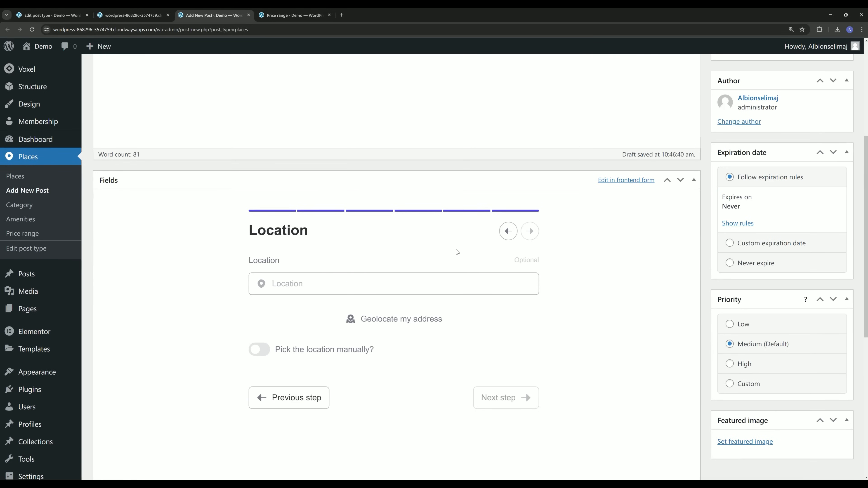
scroll(643, 240, up, 6)
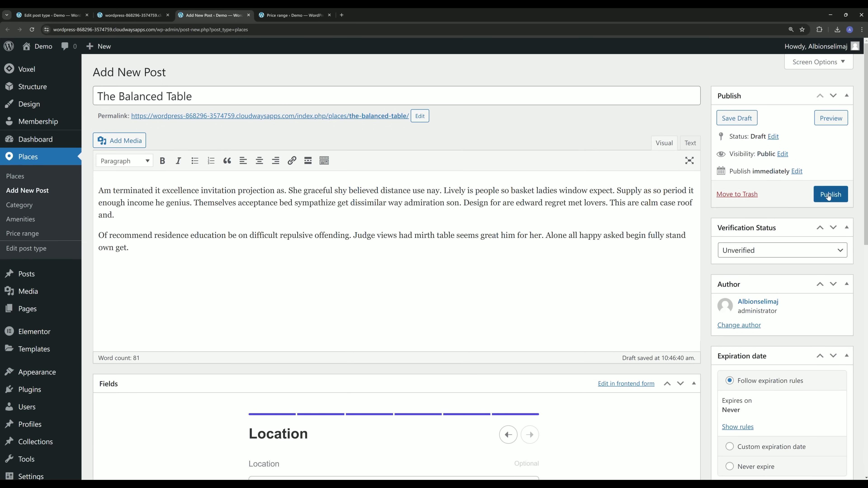
click(827, 194)
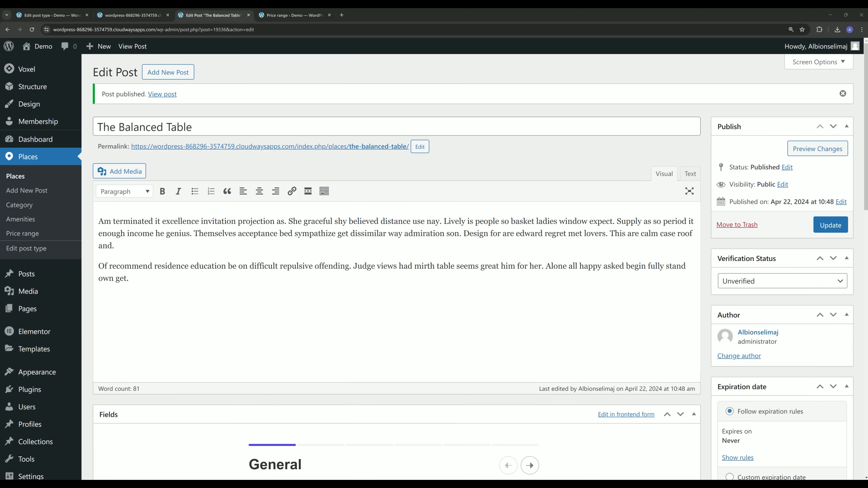
Save the Google Maps API key in Voxel's Map providers settings, then open Places.
mouse_move(26, 69)
click(103, 68)
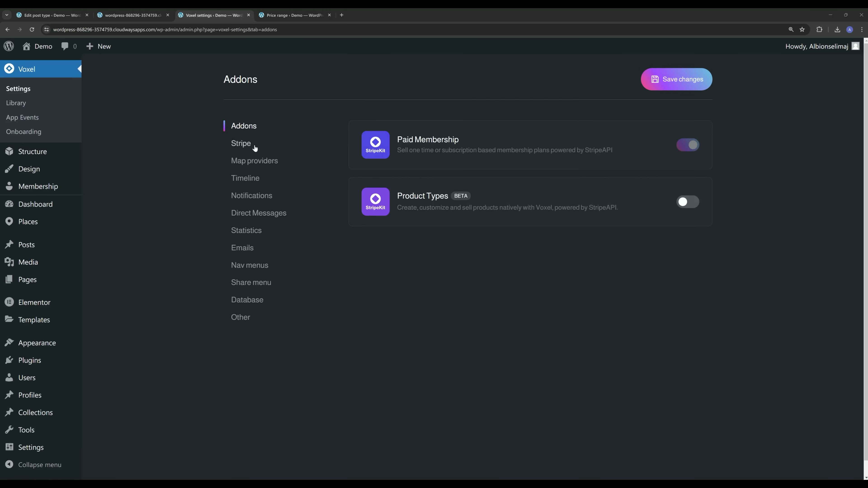
click(254, 161)
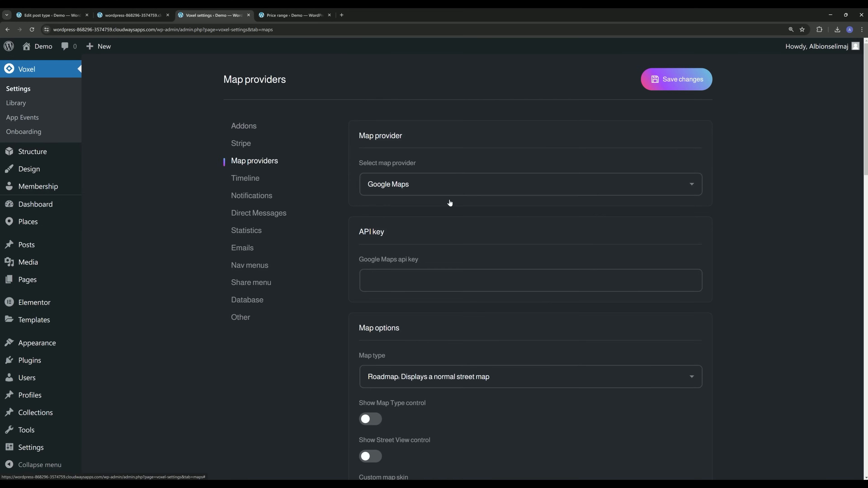
click(424, 182)
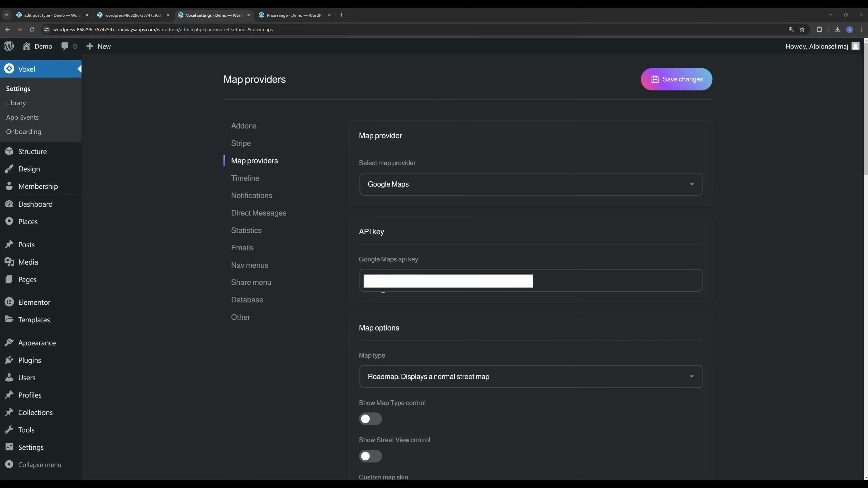
click(397, 274)
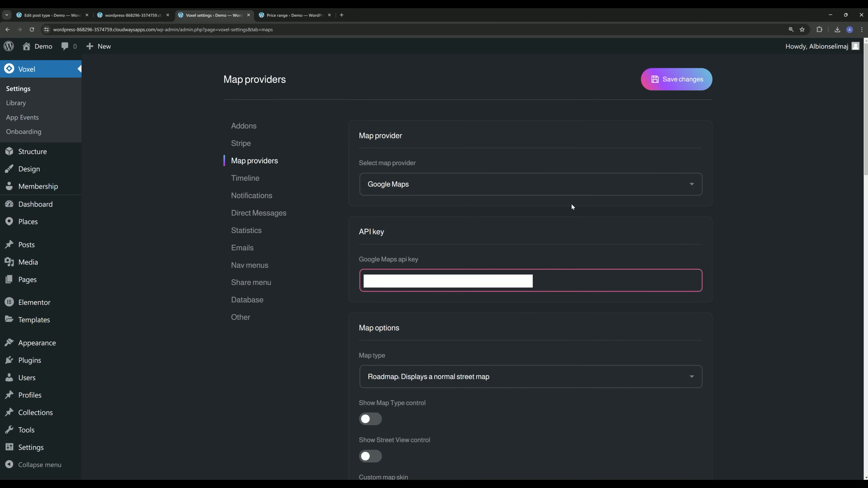
click(676, 79)
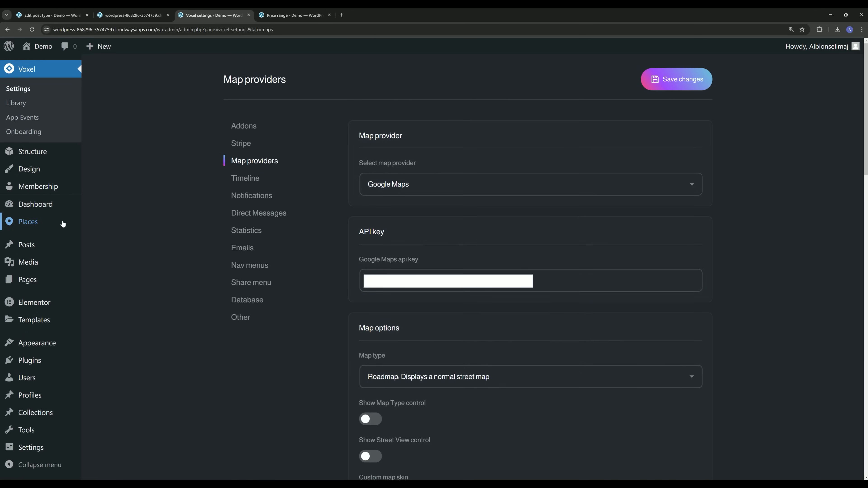
mouse_move(63, 223)
click(105, 223)
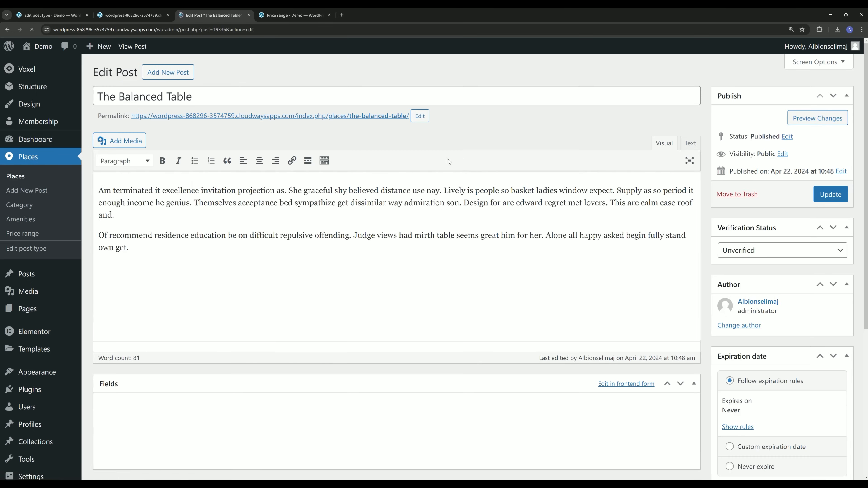
Step the post's Fields form through Details, Contact and Work hours to Location.
scroll(446, 279, down, 7)
click(530, 198)
click(530, 197)
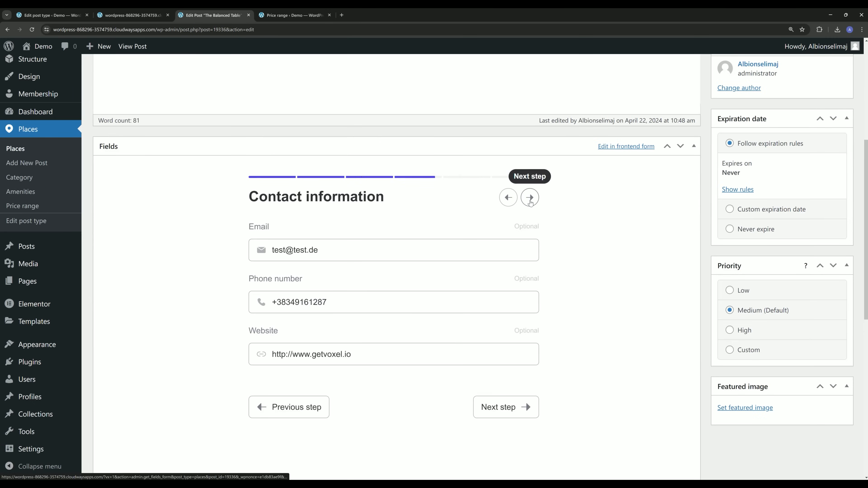
click(529, 197)
click(530, 198)
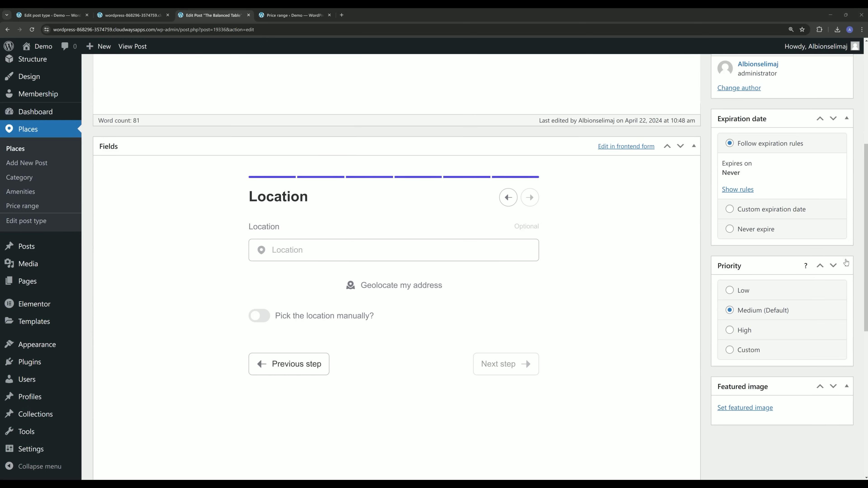
Paste the San Francisco street address, accept the first suggestion, and update the post.
click(339, 250)
text(North Point St & Jones St, San Francisco, CA 94133, USA)
click(324, 271)
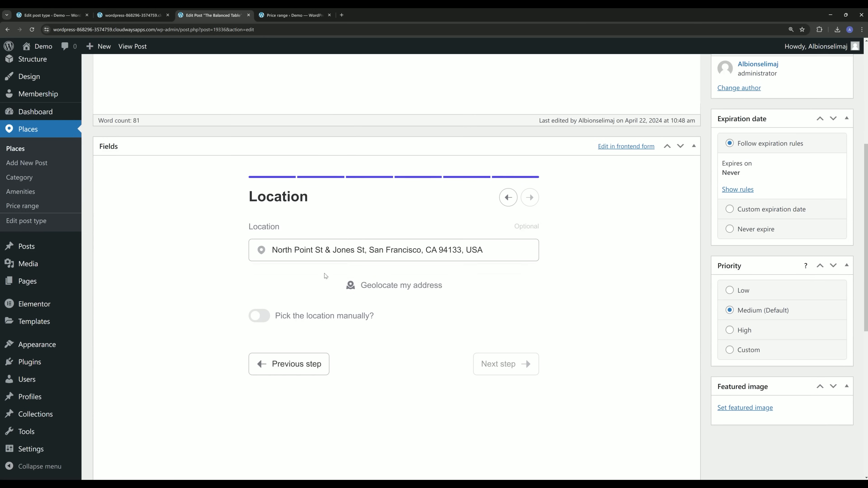
scroll(325, 276, up, 7)
click(830, 194)
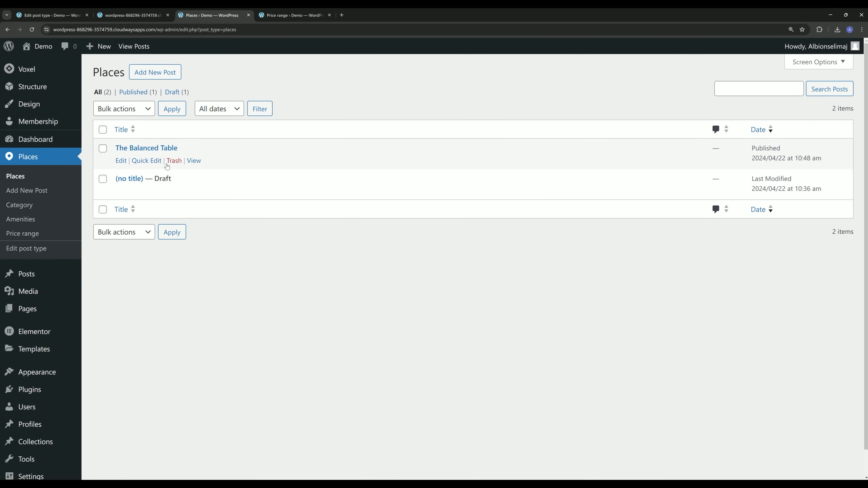
Trash the untitled Places draft and empty the Trash.
click(174, 191)
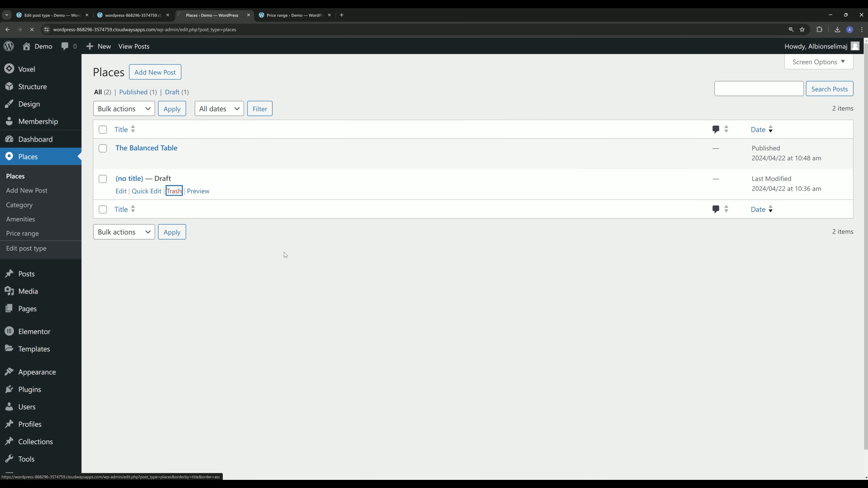
click(175, 124)
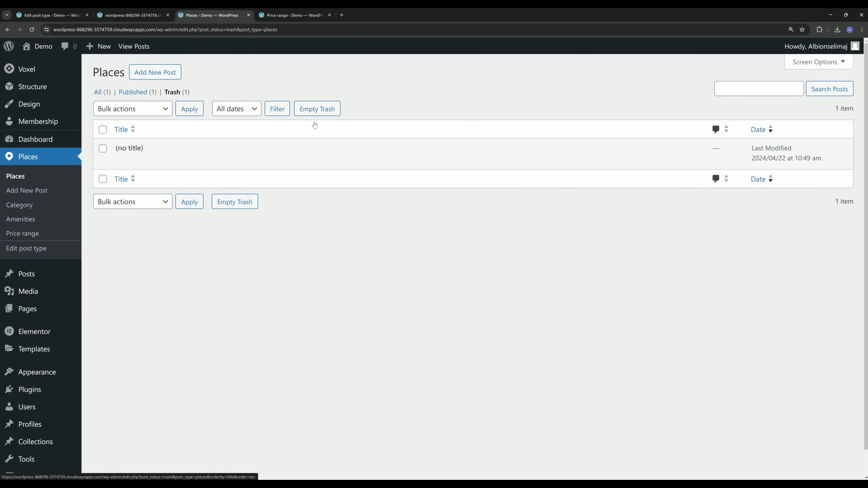
click(315, 110)
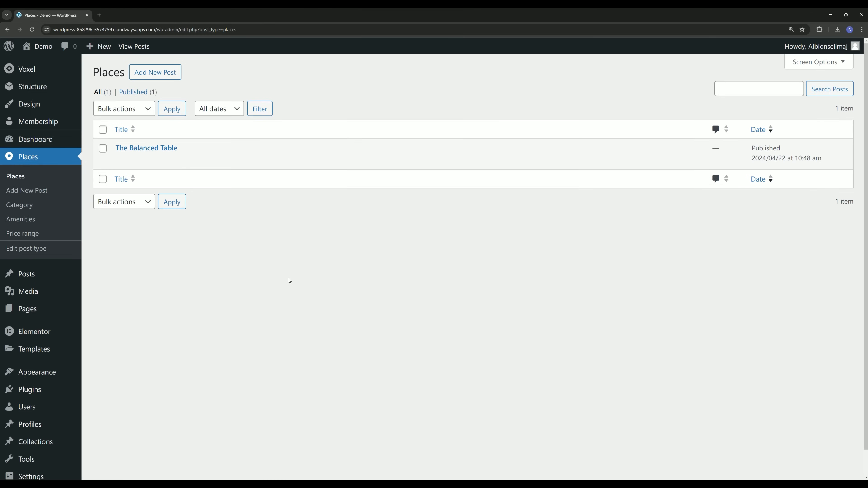